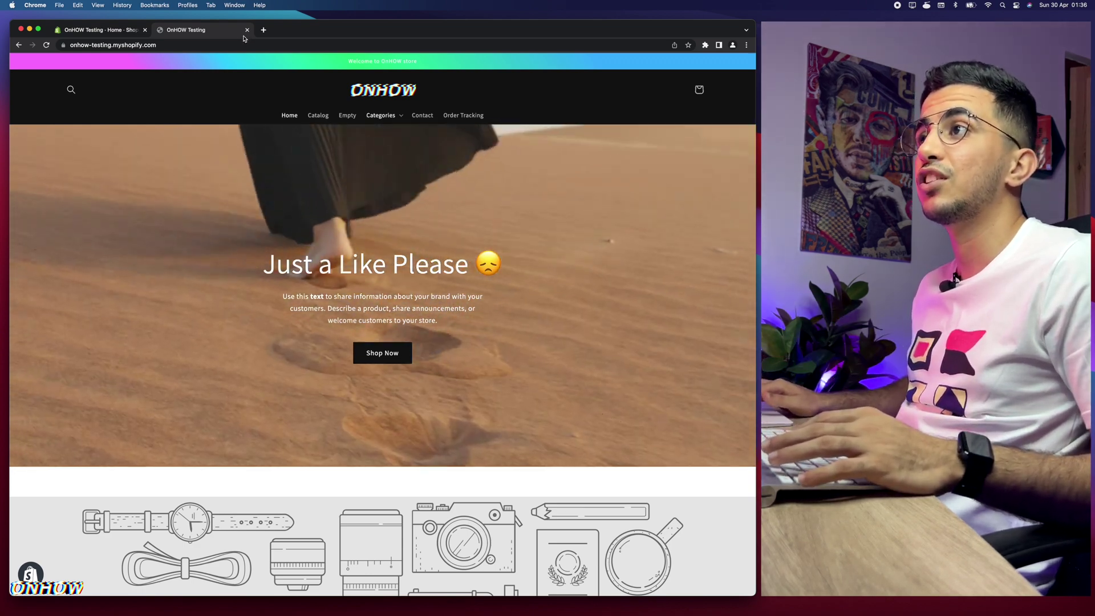
# - Close the OnHOW Testing storefront preview tab to get back to the admin Home dashboard
pyautogui.press('super+w')
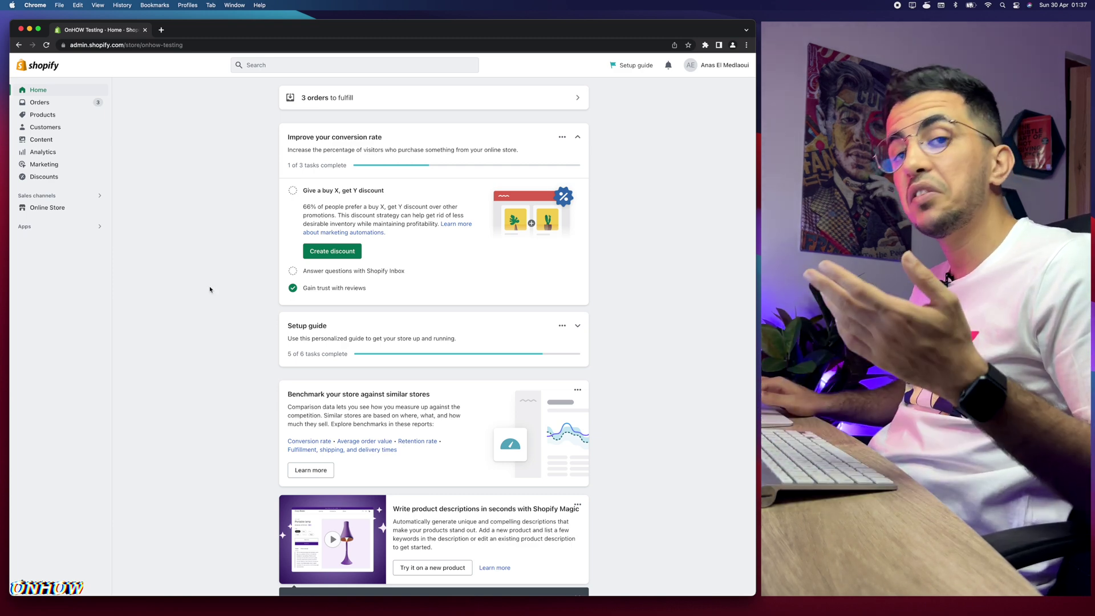
# - Glance at the installed Apps list, then open a new Google tab beside the admin
pyautogui.click(51, 226)
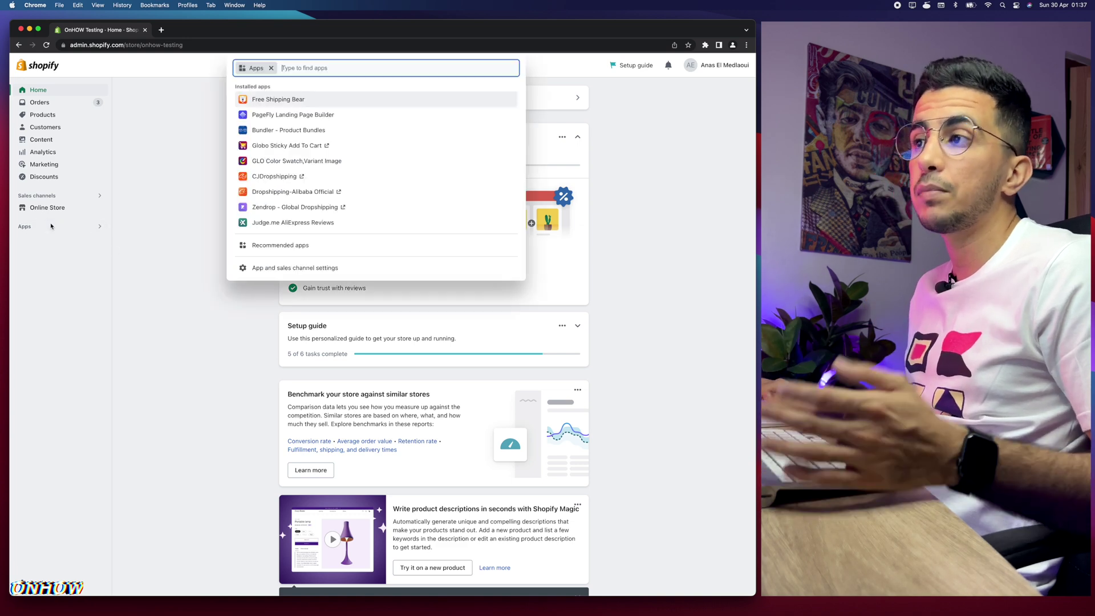
pyautogui.click(196, 301)
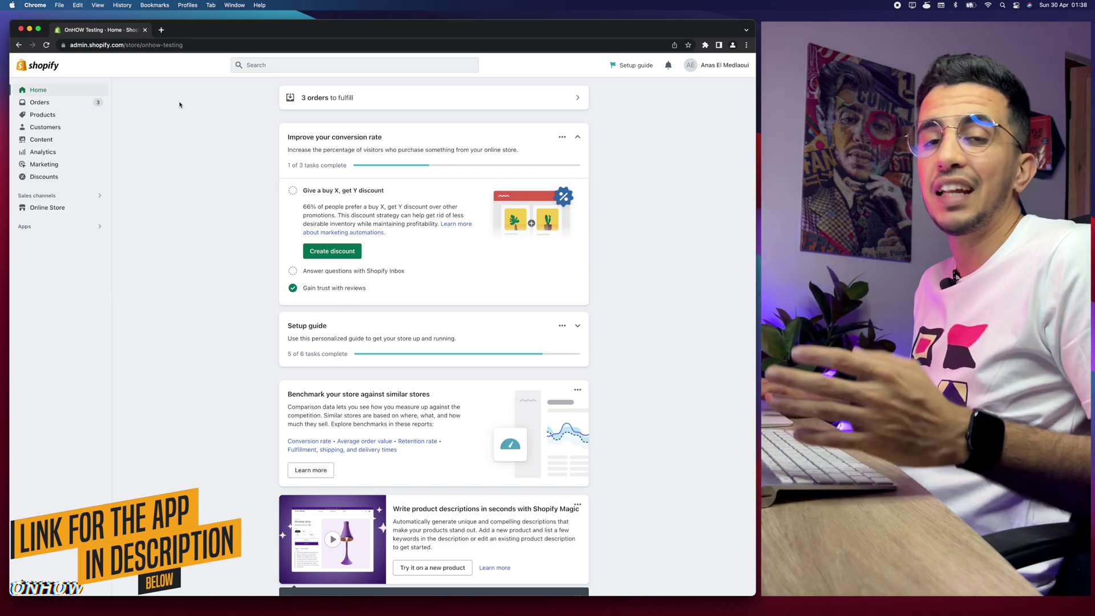
pyautogui.click(161, 30)
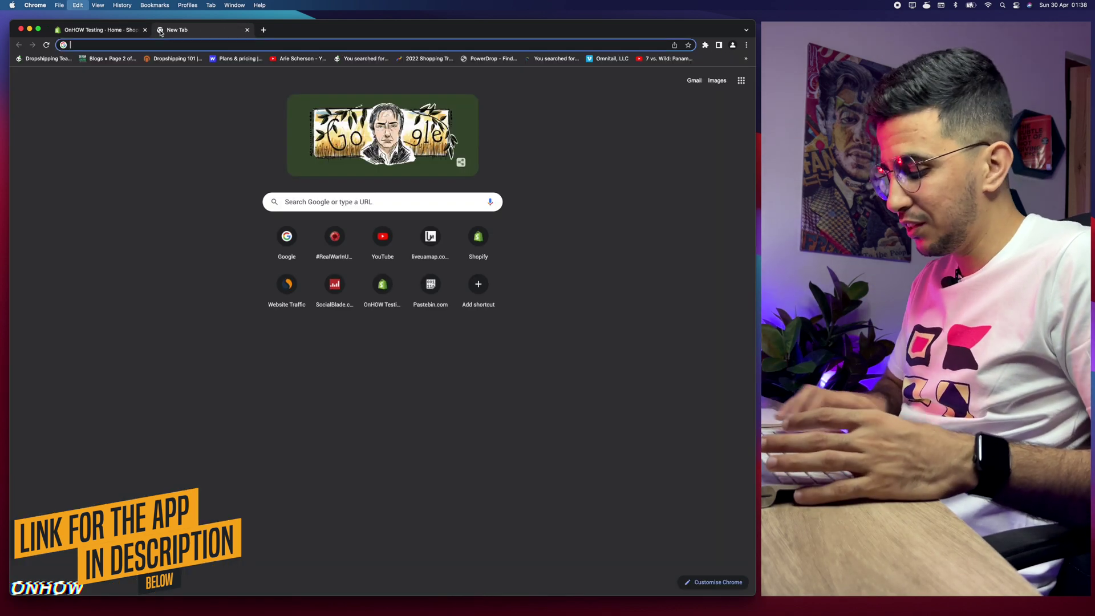
# - Load the free GA: Sales Countdown Timer Bar App Store listing and add the app
pyautogui.write('apps.shopify.com/sales-countdown-timer-2')
pyautogui.press('Return')
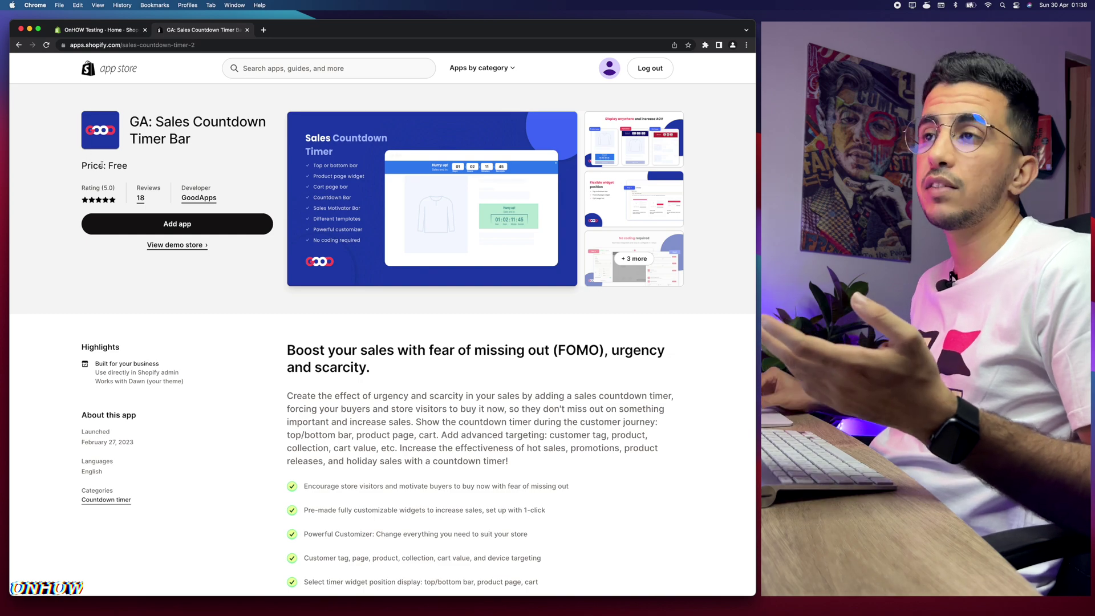
pyautogui.scroll(5, 101, 165)
pyautogui.moveTo(117, 168); pyautogui.dragTo(187, 171)
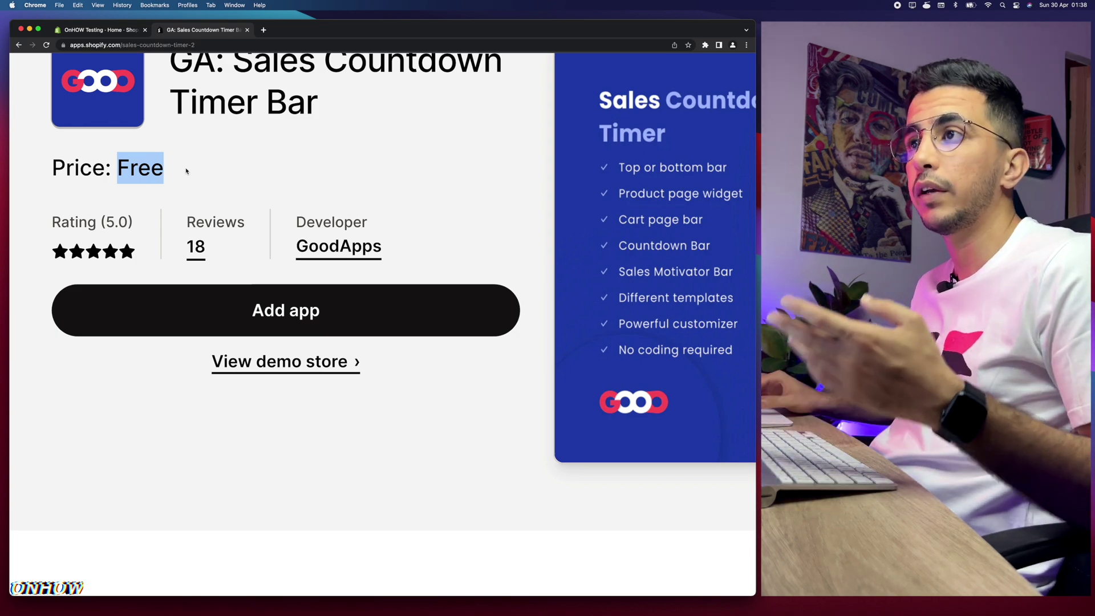
pyautogui.press('super+0')
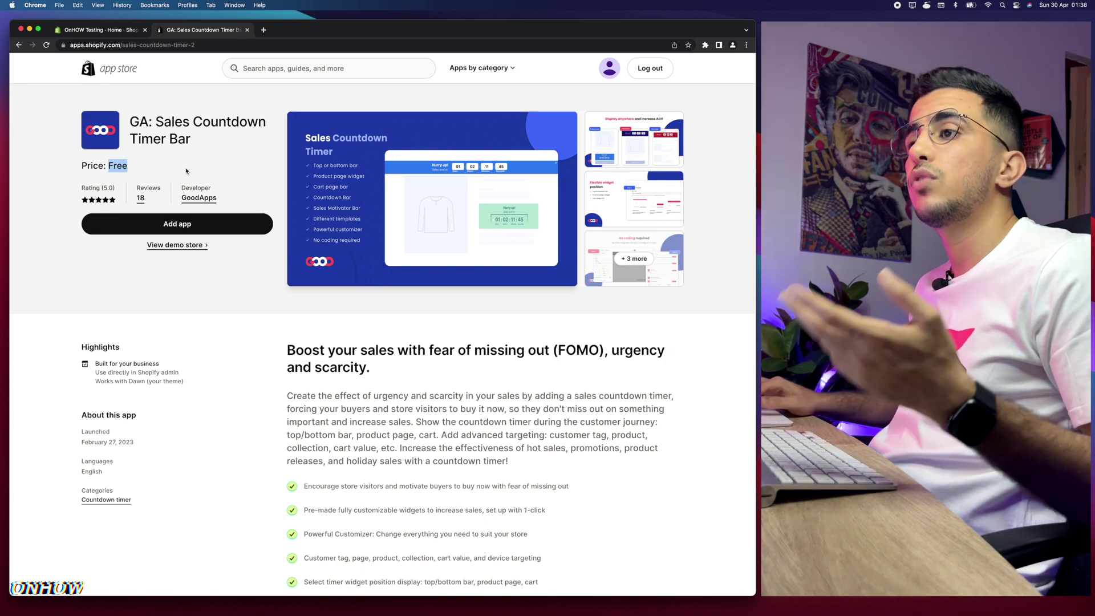
pyautogui.click(169, 233)
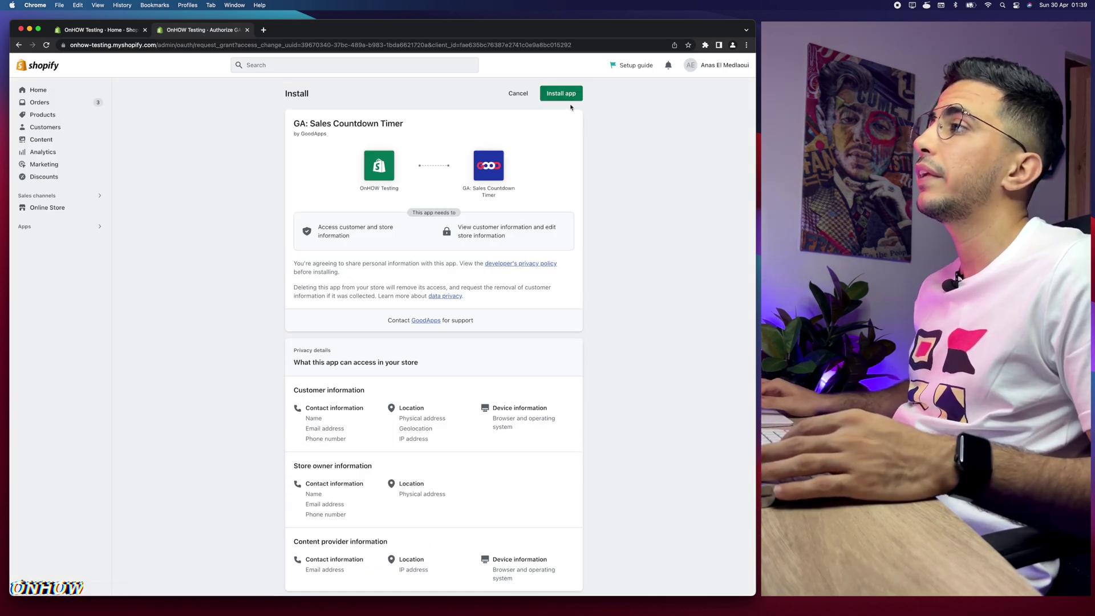
# - Install the app and enable its Timer embed in the theme editor, saving the theme
pyautogui.click(564, 95)
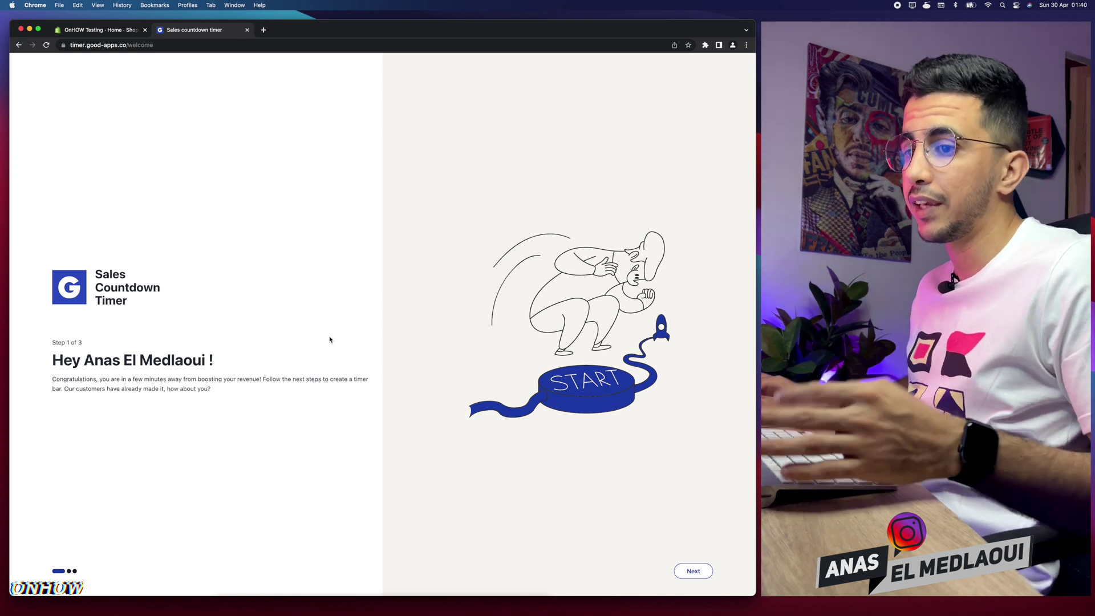
pyautogui.click(687, 572)
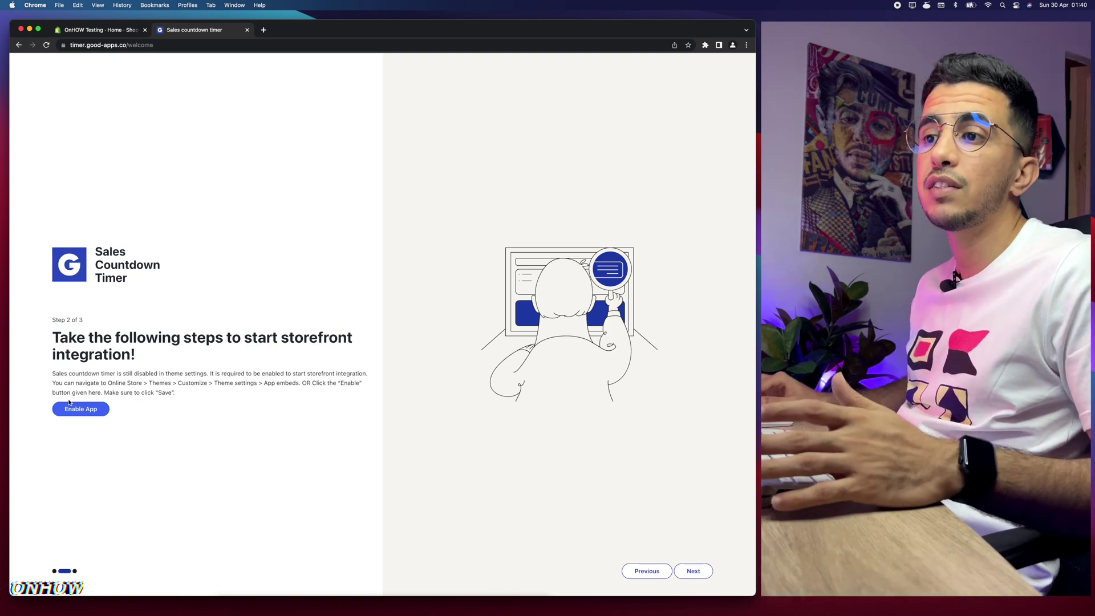
pyautogui.scroll(5, 67, 409)
pyautogui.scroll(-5, 73, 410)
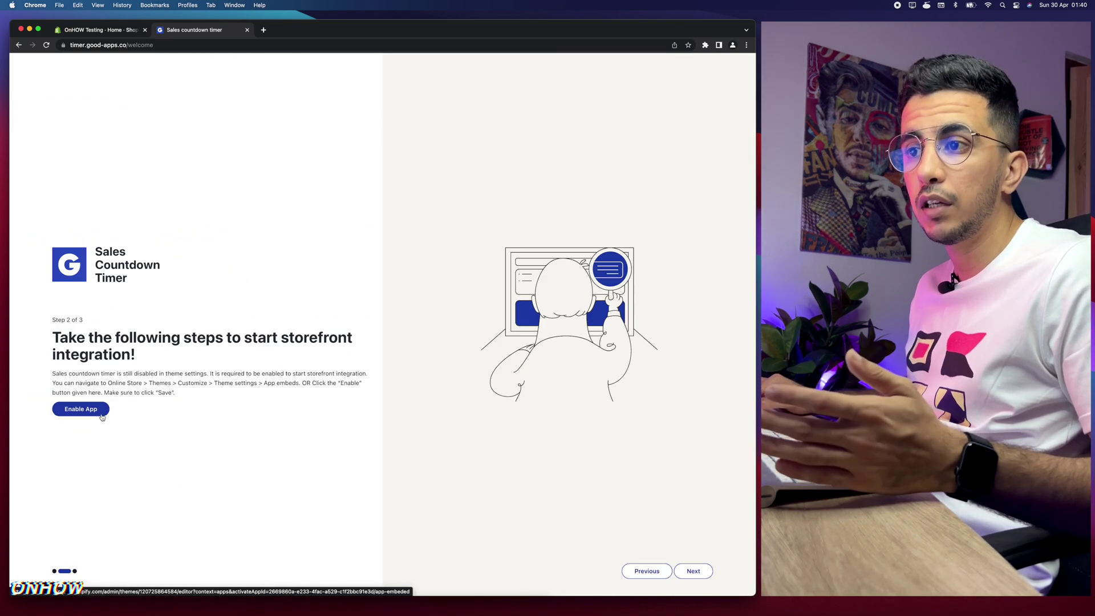
pyautogui.click(82, 411)
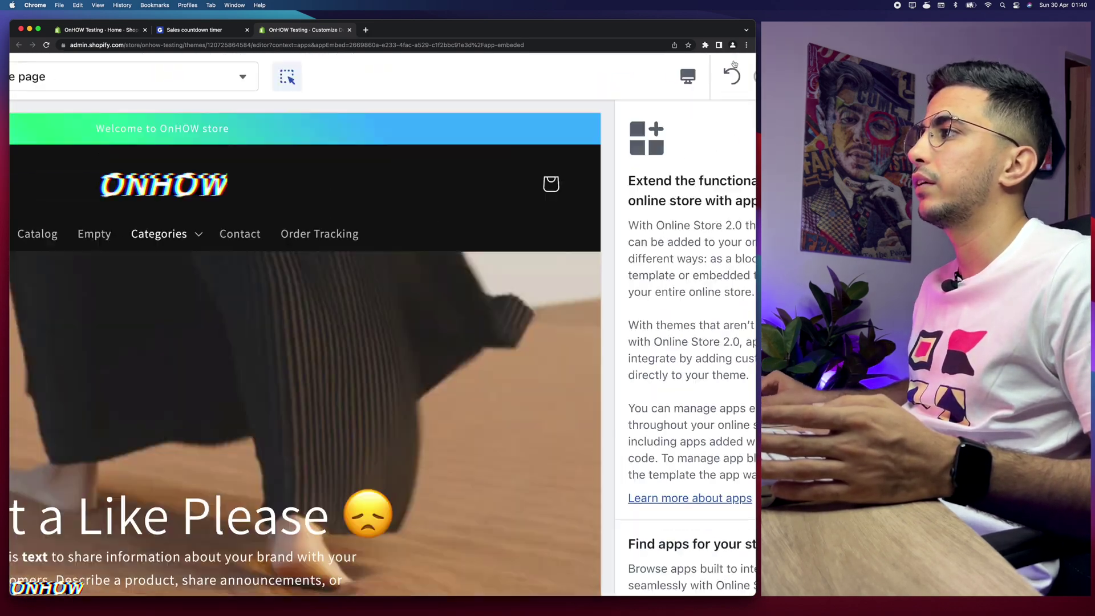
pyautogui.click(735, 65)
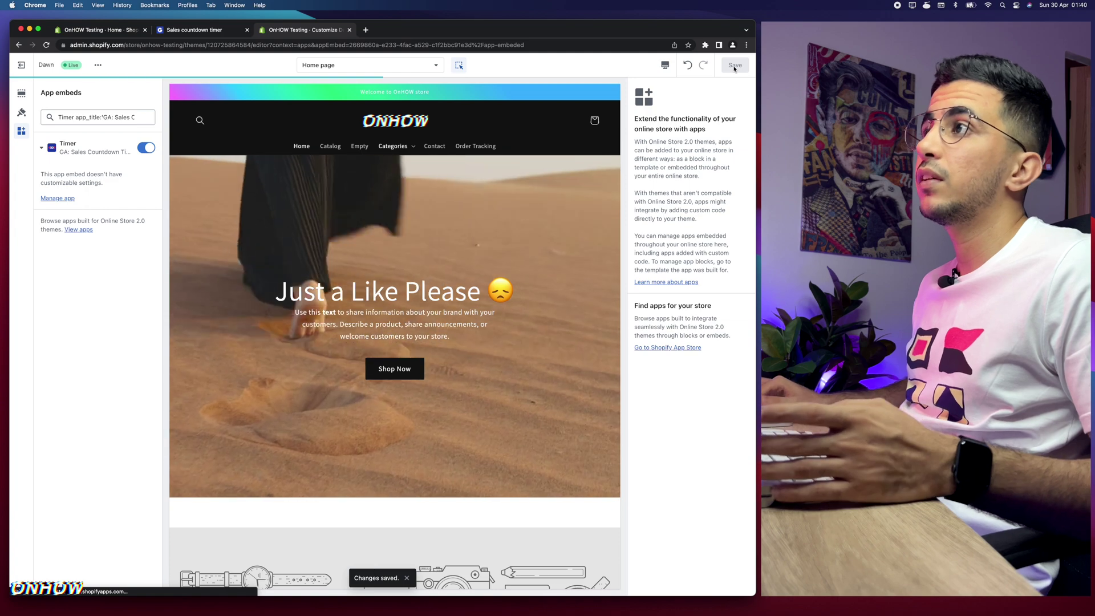
pyautogui.click(350, 30)
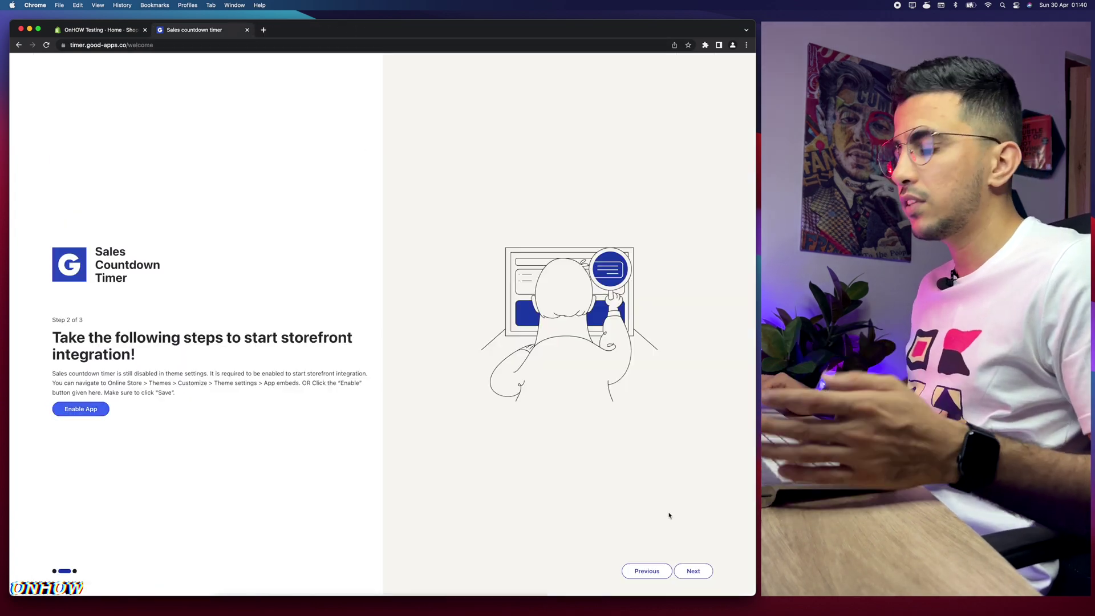
# - Accept the terms and finish onboarding with Let's go!
pyautogui.click(693, 571)
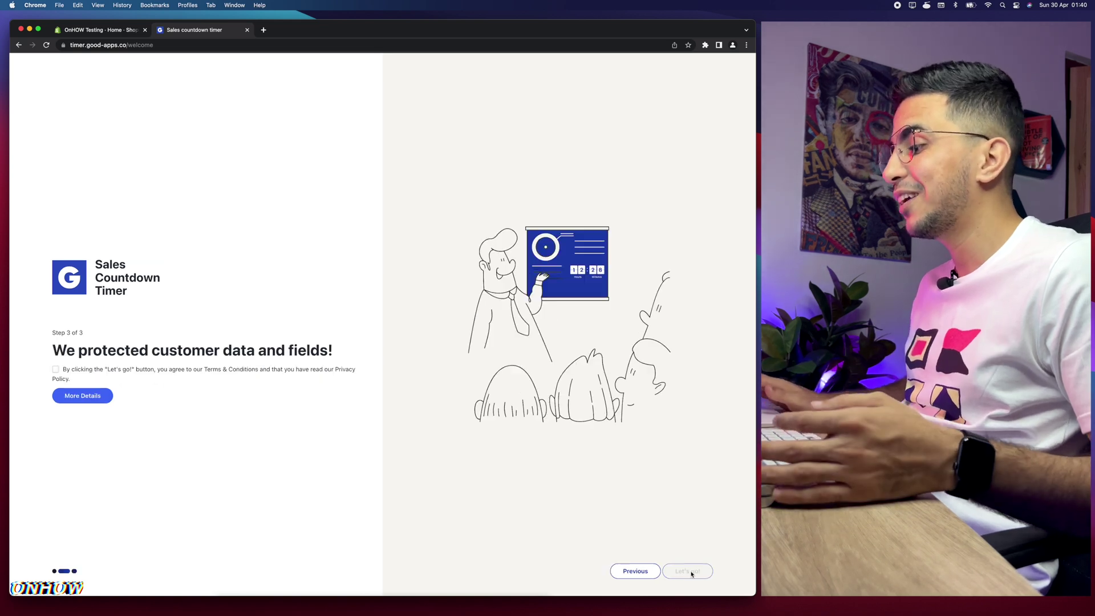
pyautogui.click(55, 369)
pyautogui.click(690, 571)
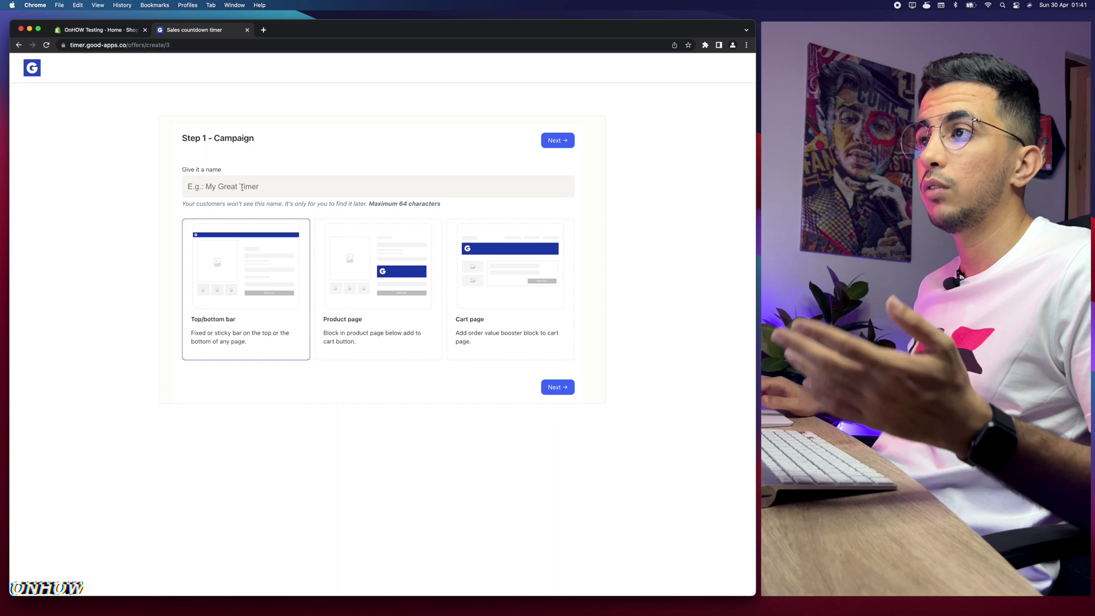
# - Name the campaign 'Countdown timer', pick the Product page placement, and continue to Design
pyautogui.click(242, 187)
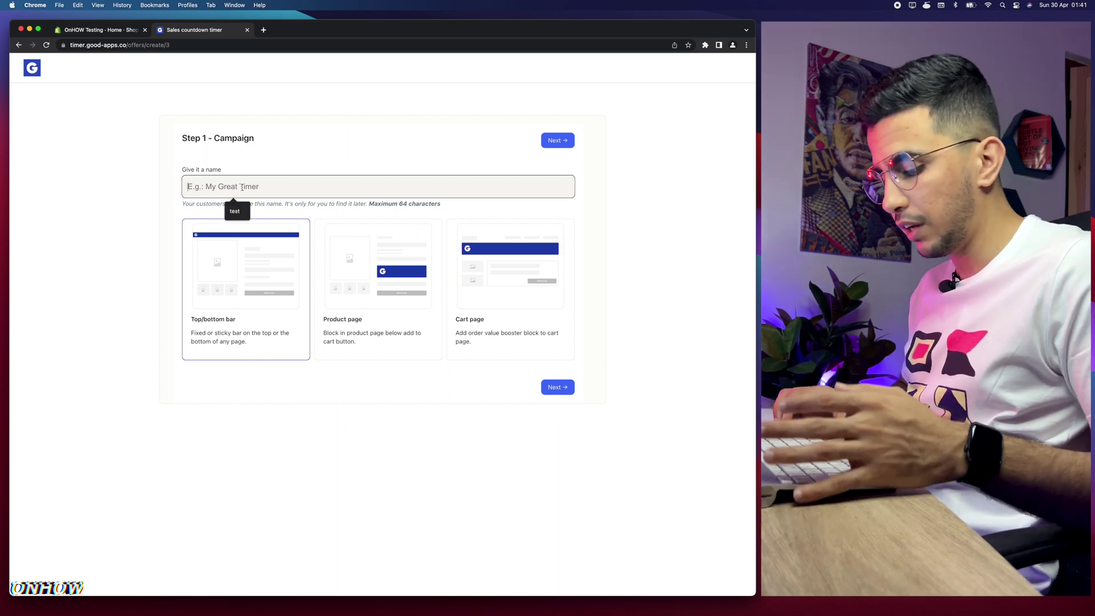
pyautogui.write('Countdown timer')
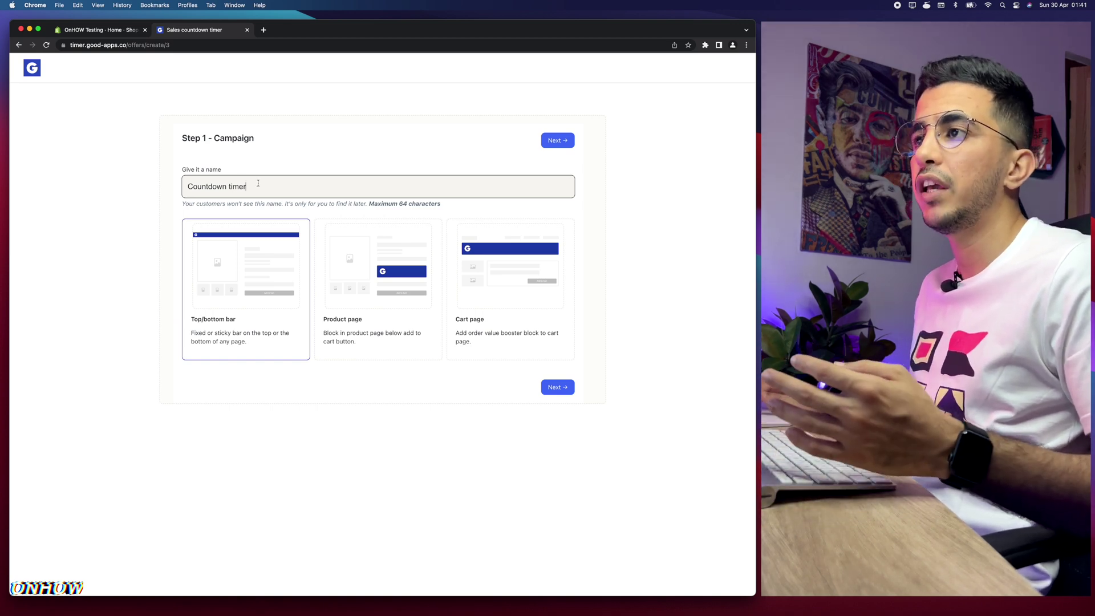
pyautogui.tripleClick(258, 183)
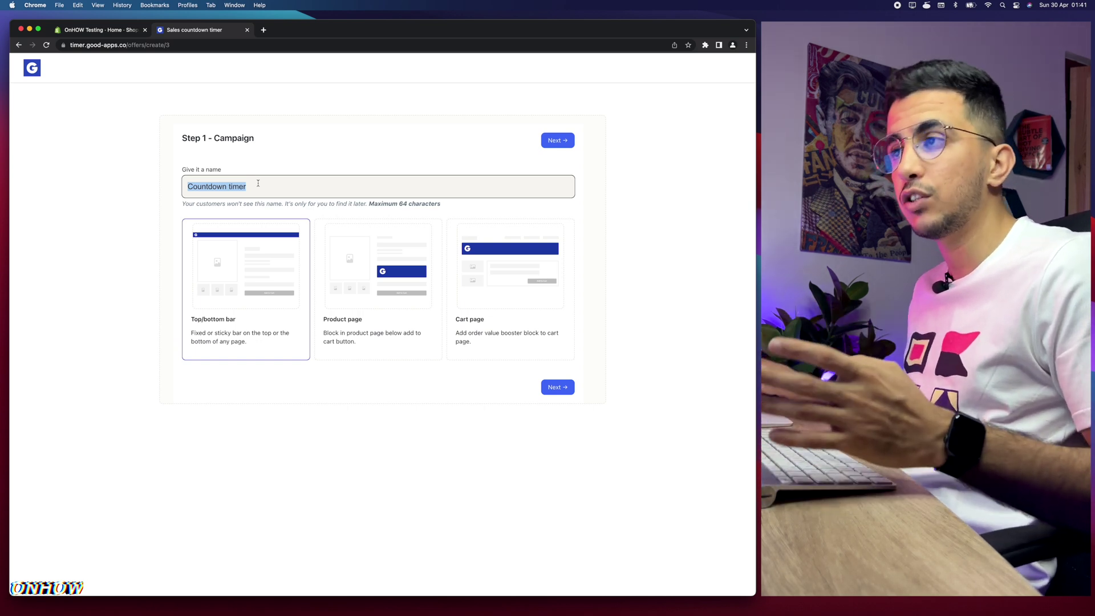
pyautogui.click(272, 189)
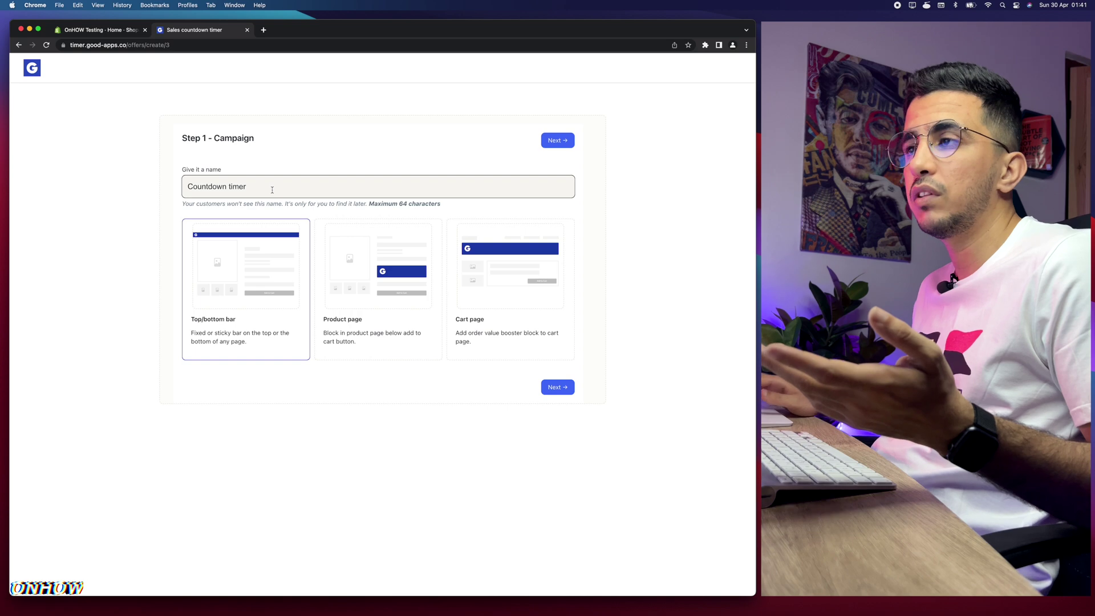
pyautogui.tripleClick(266, 188)
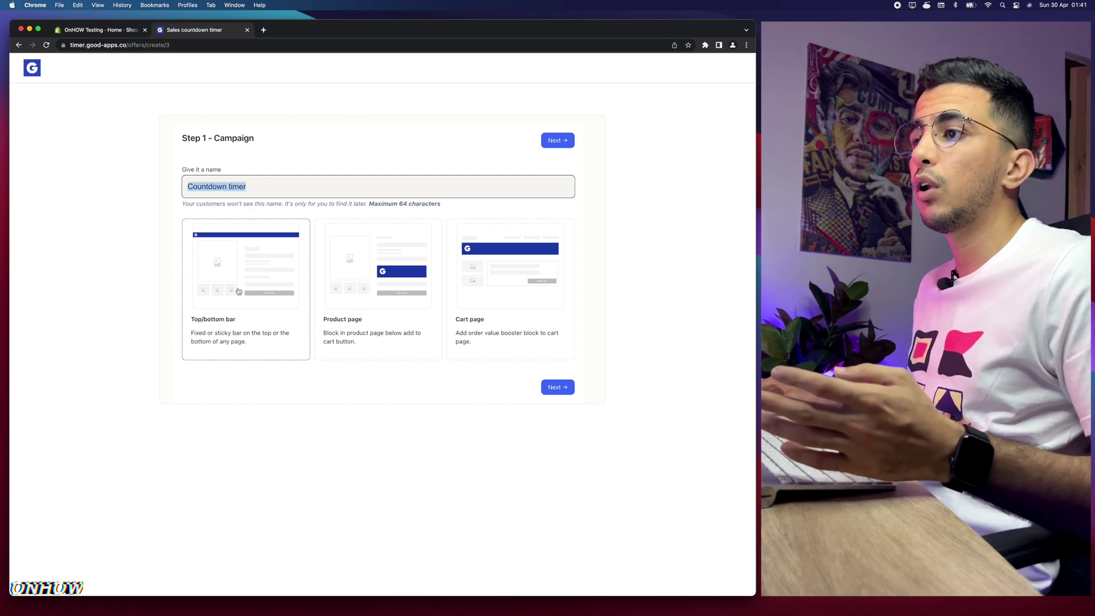
pyautogui.scroll(5, 239, 291)
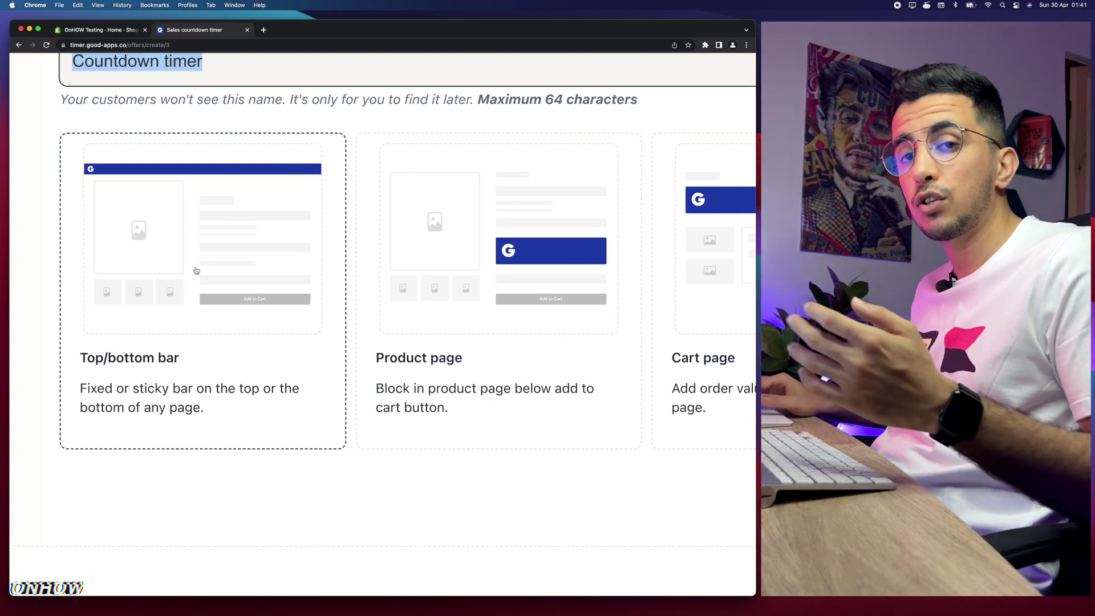
pyautogui.hscroll(3, 640, 268)
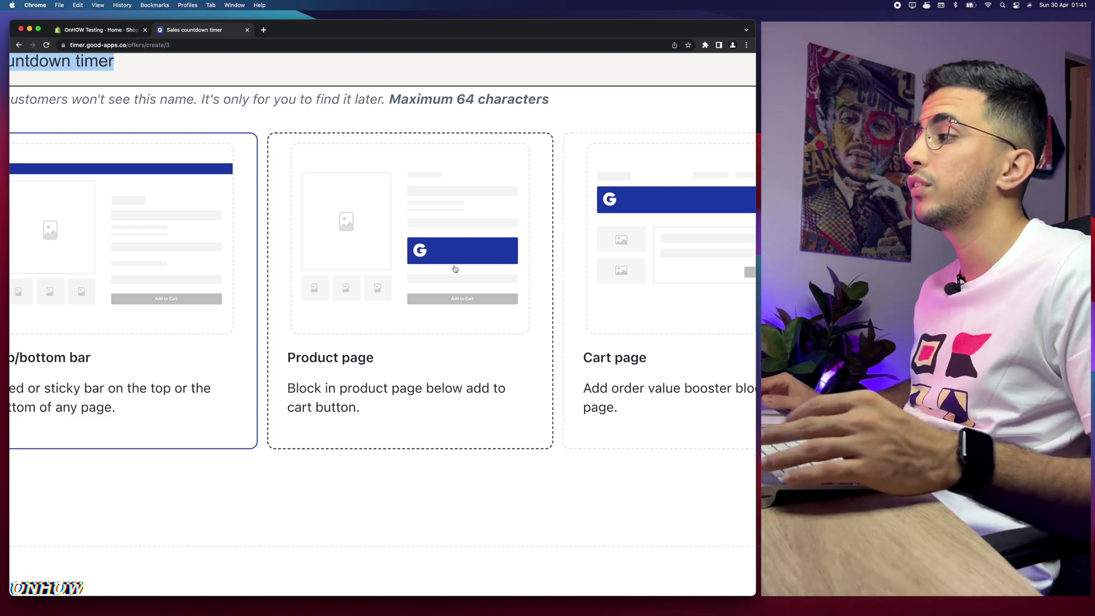
pyautogui.hscroll(6, 459, 268)
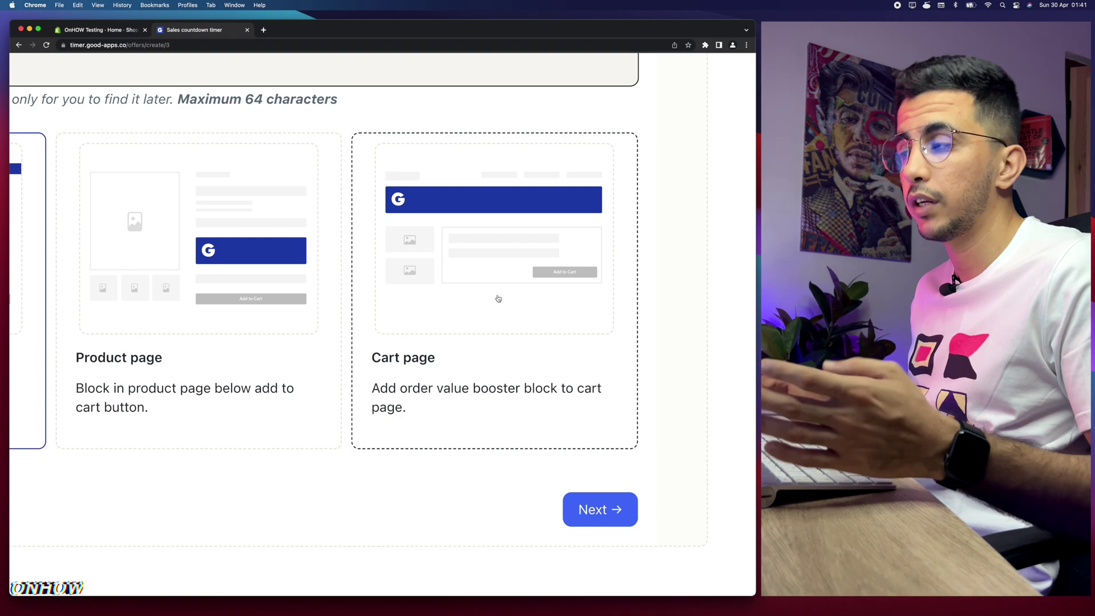
pyautogui.hscroll(-7, 498, 298)
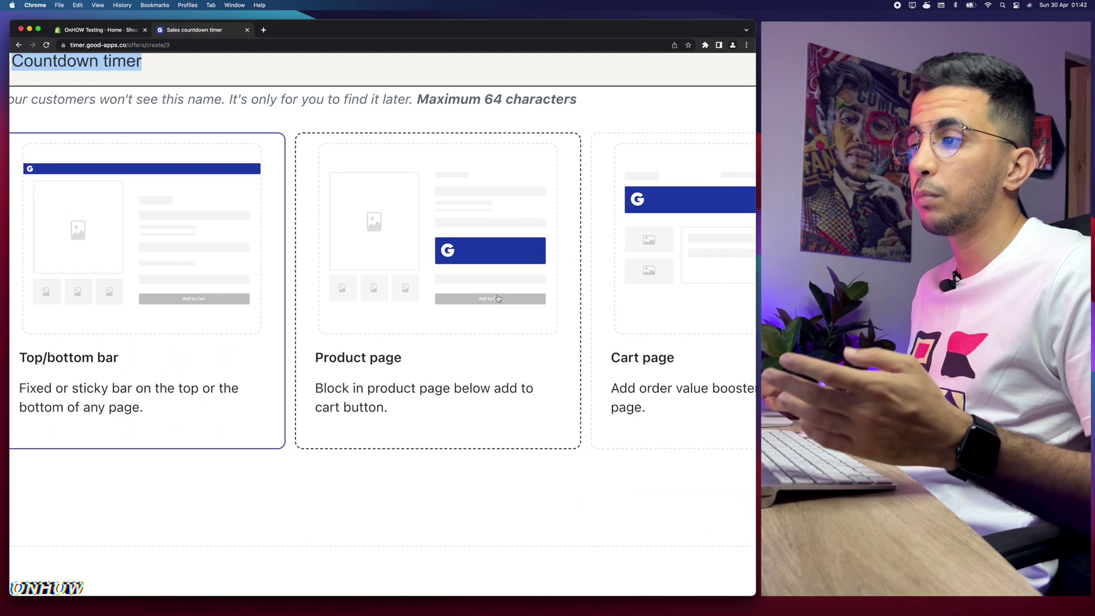
pyautogui.scroll(-5, 439, 283)
pyautogui.click(438, 283)
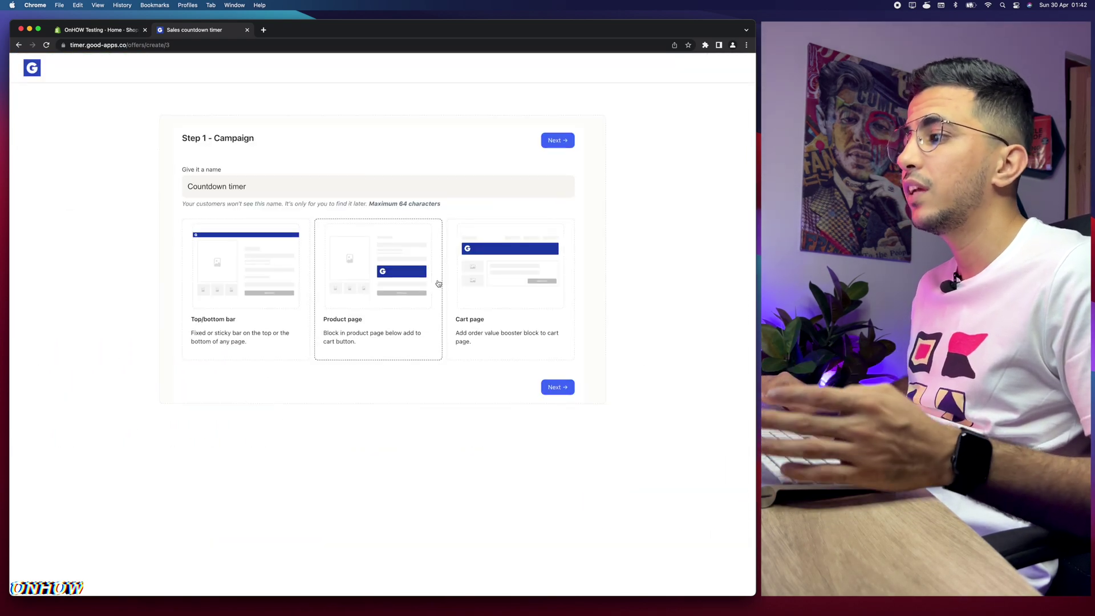
pyautogui.click(562, 387)
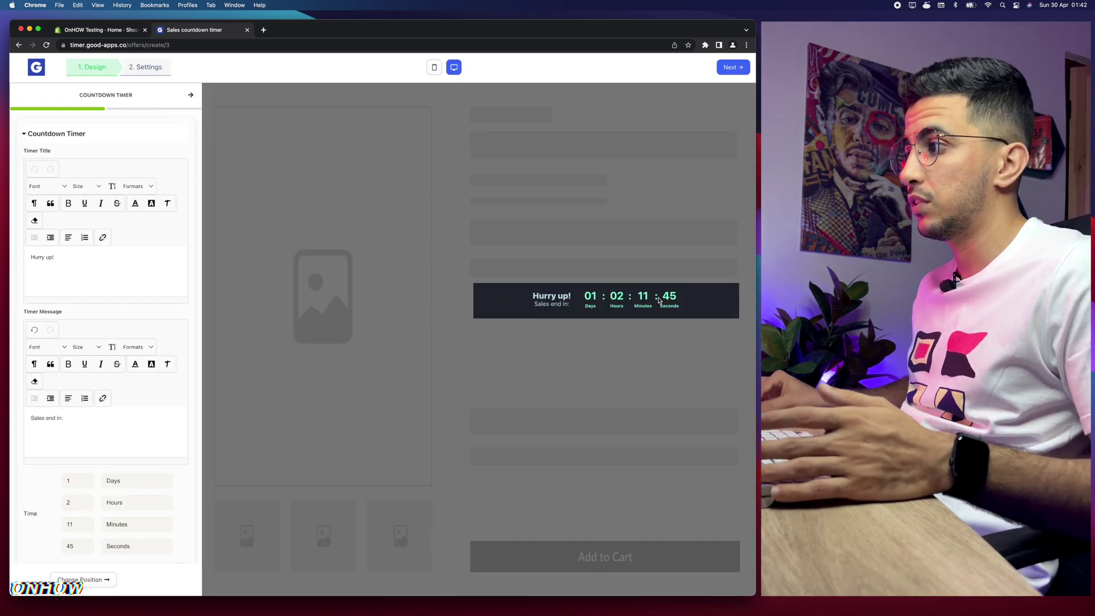
pyautogui.moveTo(351, 294); pyautogui.dragTo(712, 299)
pyautogui.click(712, 299)
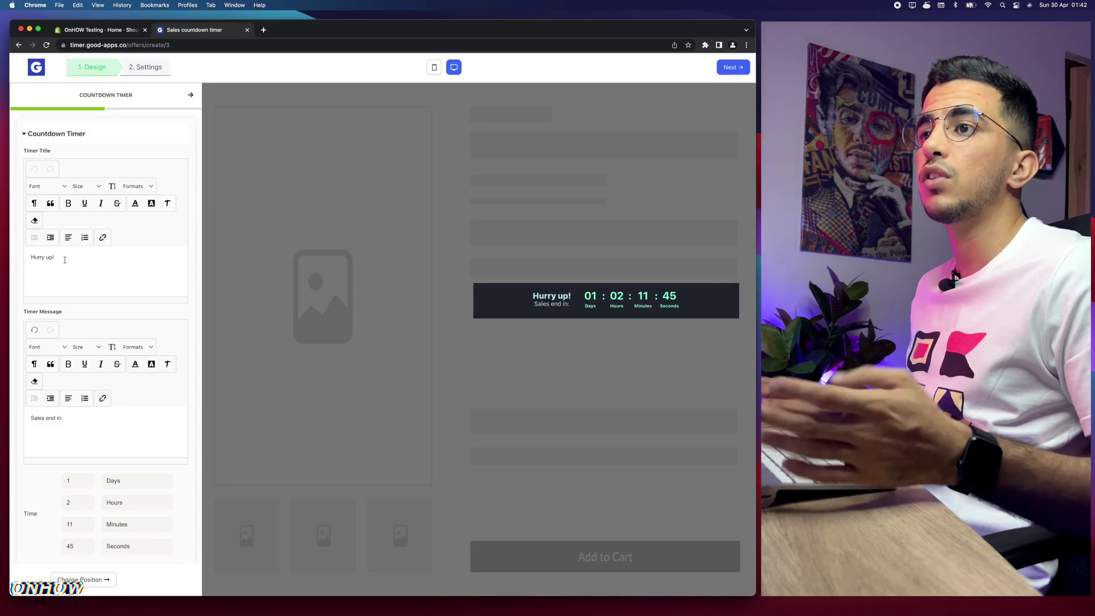
pyautogui.click(64, 260)
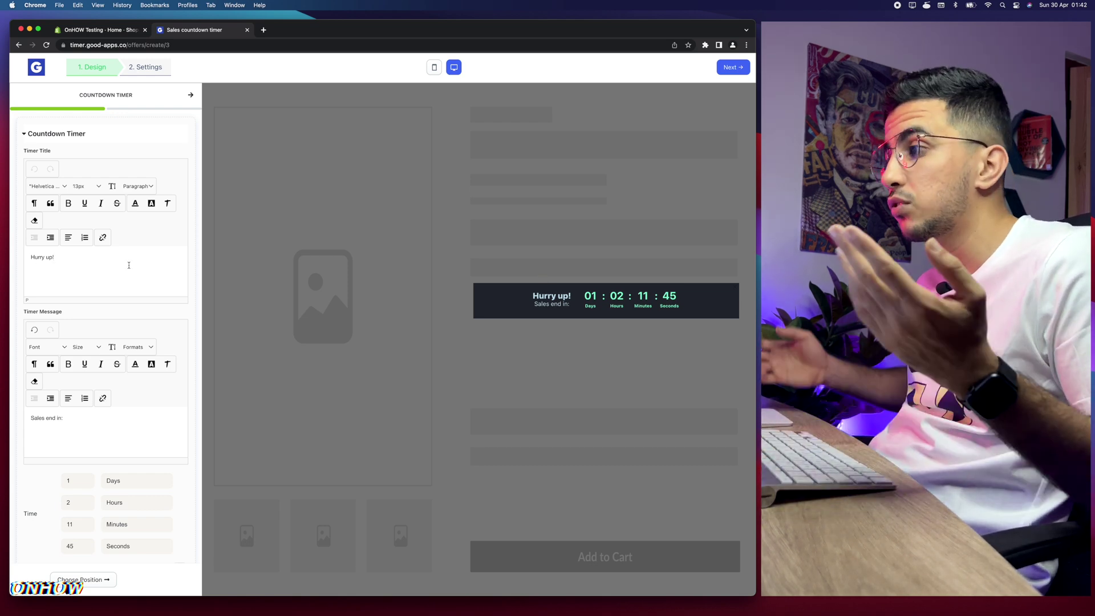
pyautogui.press('super+a')
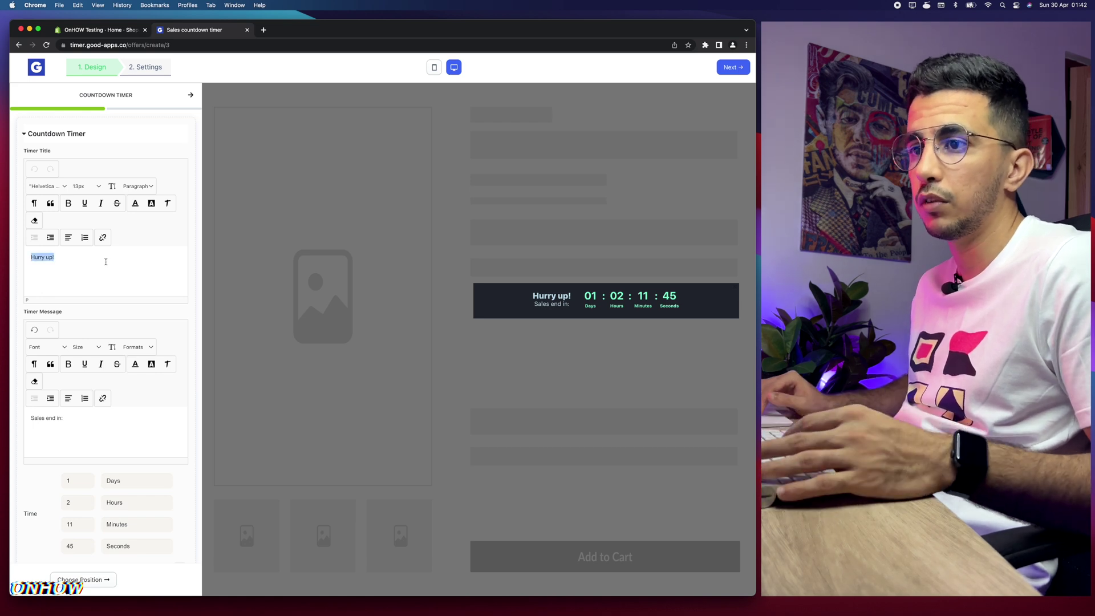
pyautogui.scroll(-2, 105, 262)
pyautogui.click(73, 368)
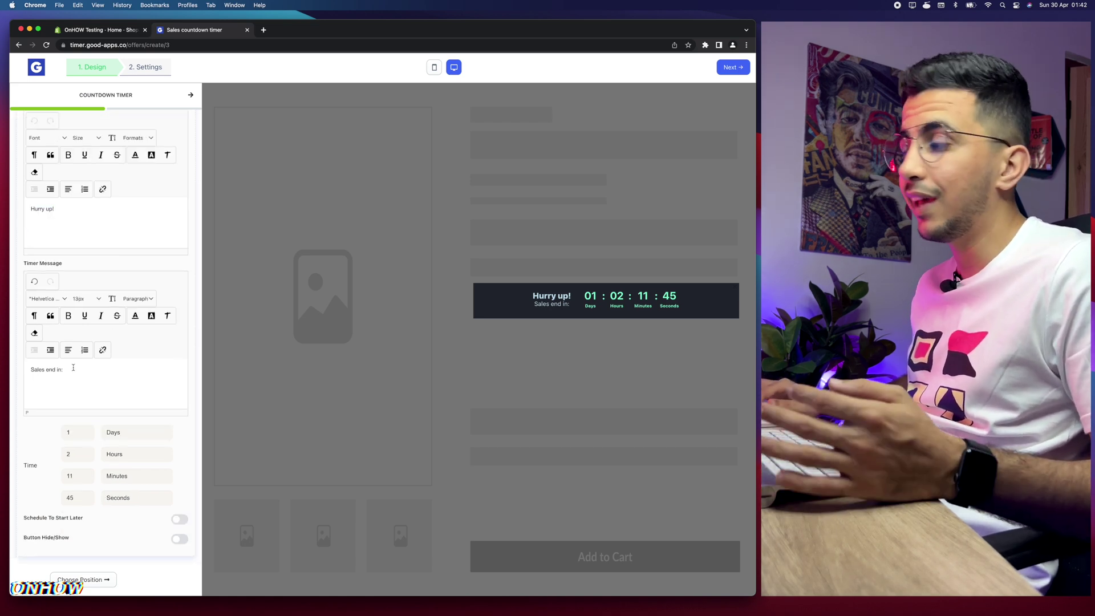
pyautogui.scroll(5, 535, 303)
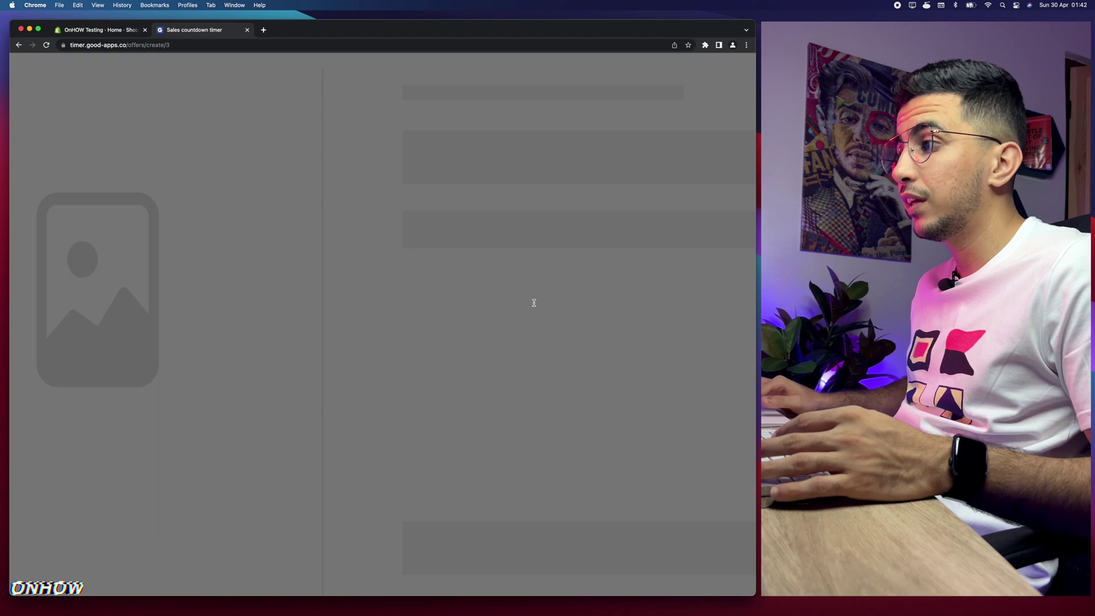
pyautogui.moveTo(537, 306); pyautogui.dragTo(605, 307)
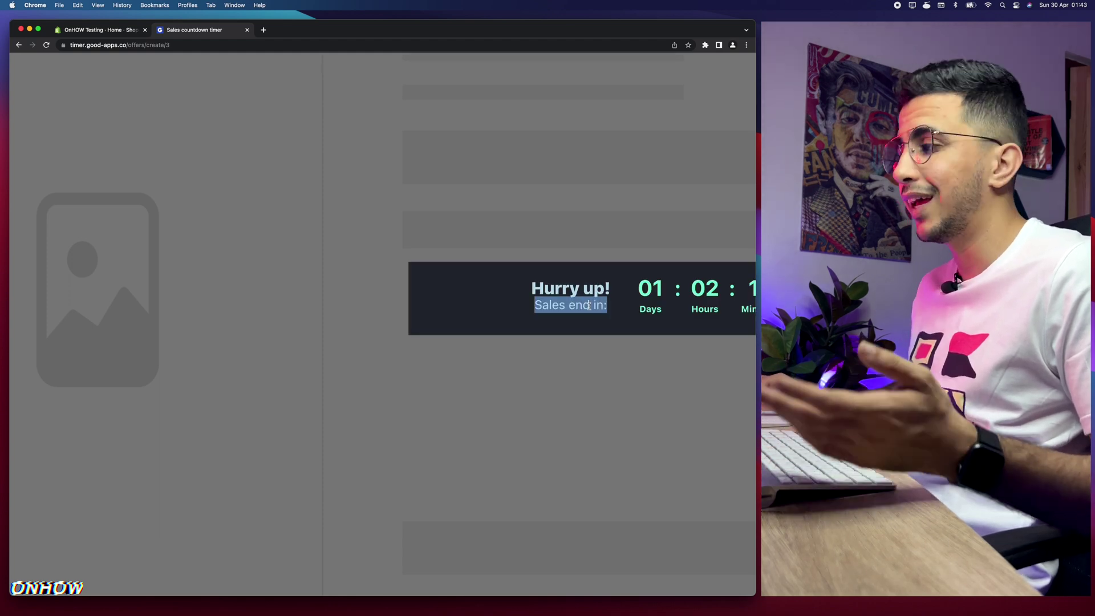
pyautogui.scroll(-5, 589, 307)
pyautogui.scroll(5, 65, 449)
pyautogui.click(77, 430)
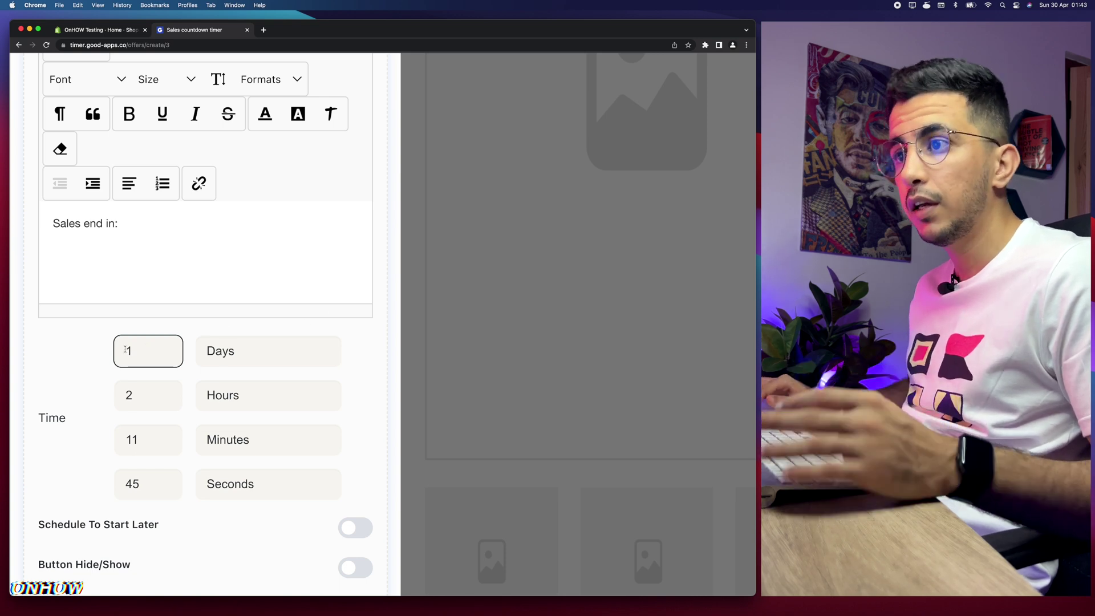
# - Step through the timer's Days, Hours, Minutes and Seconds values, leaving them unchanged
pyautogui.click(147, 398)
pyautogui.click(160, 450)
pyautogui.click(149, 485)
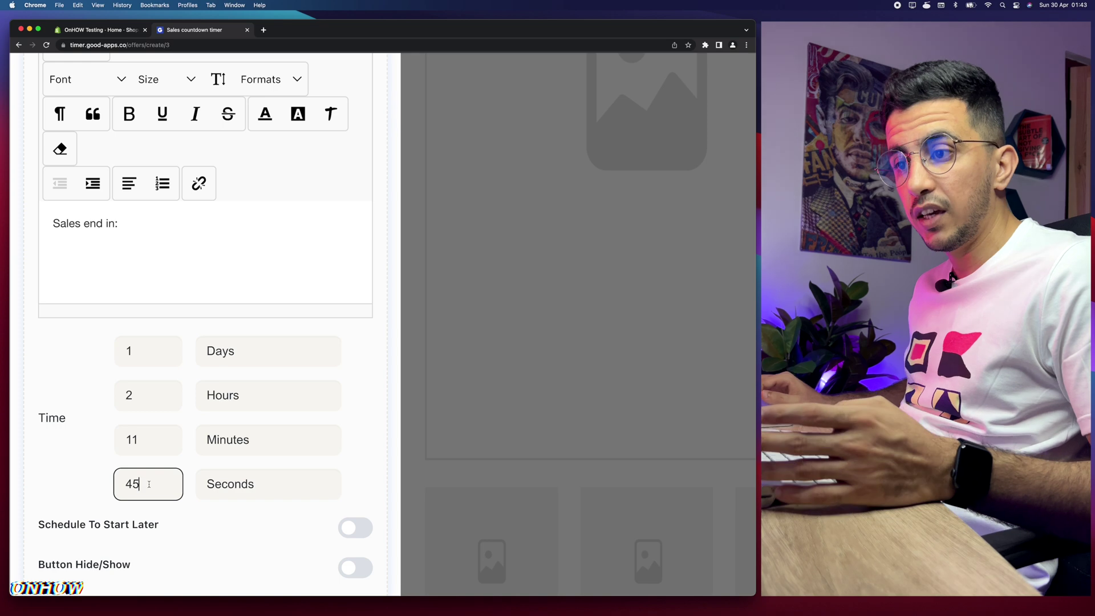
pyautogui.moveTo(141, 352); pyautogui.dragTo(123, 352)
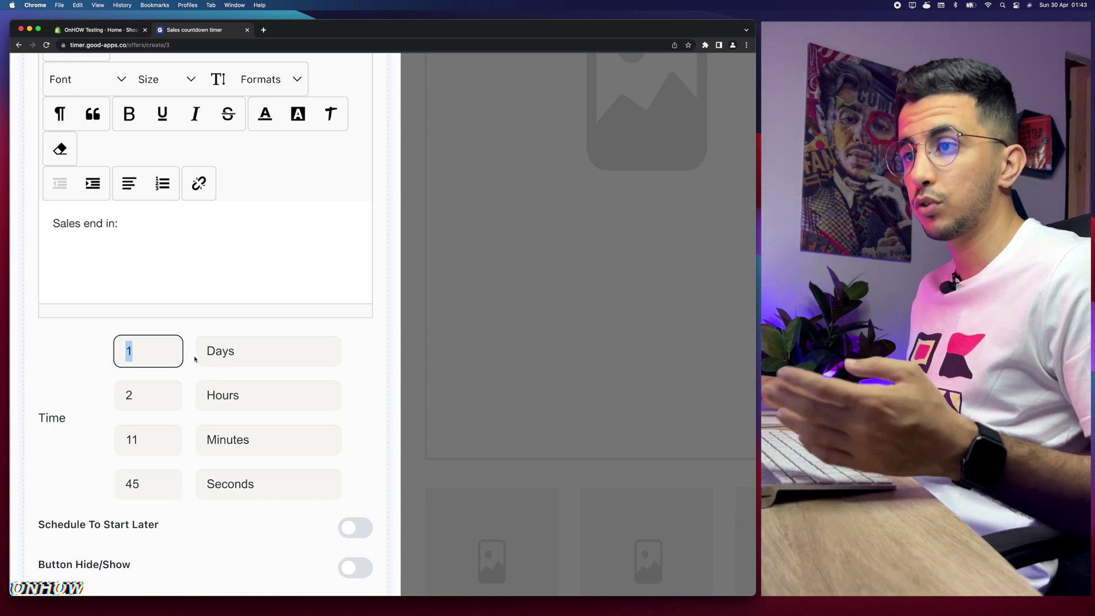
pyautogui.click(180, 352)
pyautogui.click(162, 397)
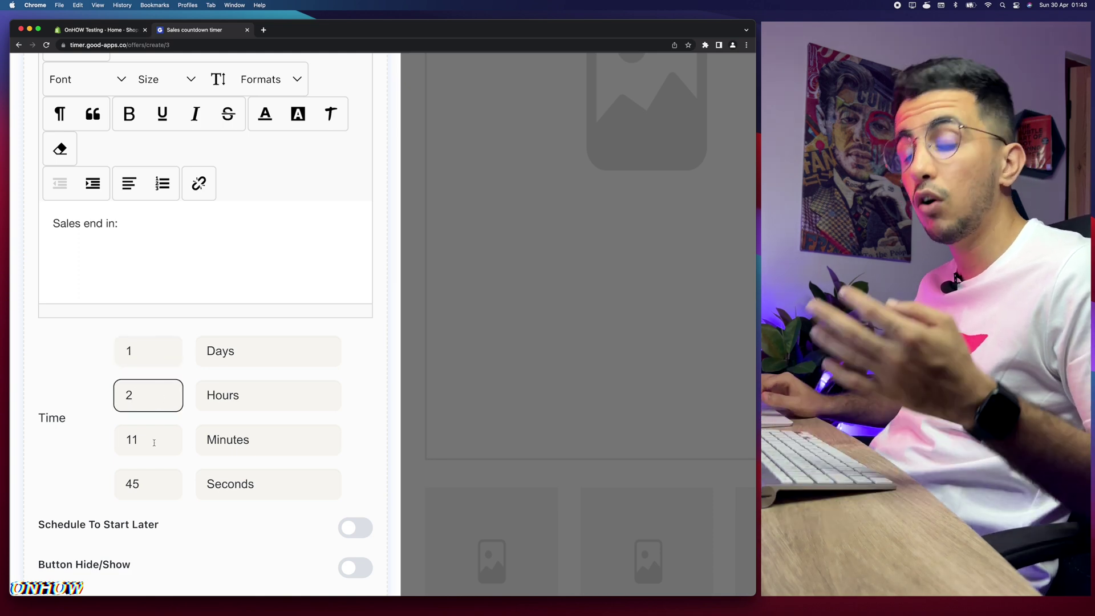
pyautogui.press('super+0')
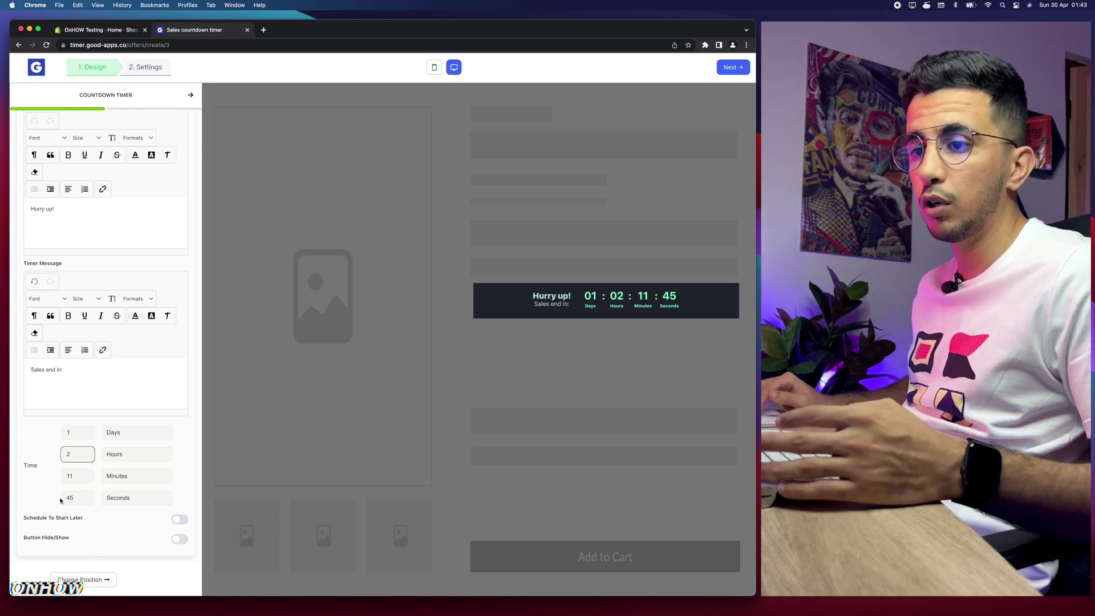
pyautogui.scroll(5, 60, 500)
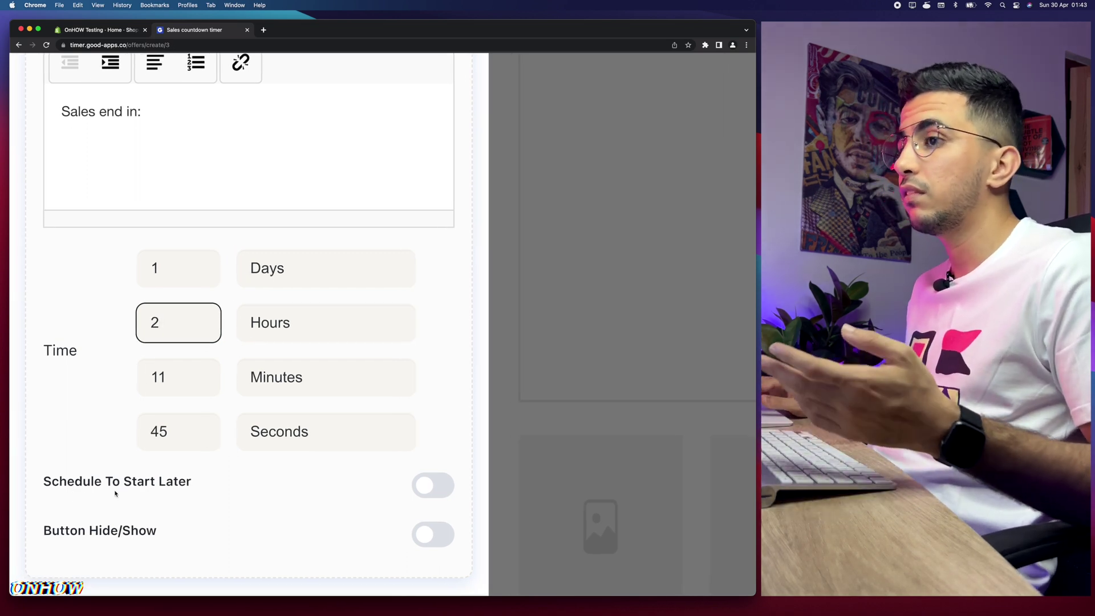
# - Switch Schedule To Start Later on, then back off
pyautogui.click(435, 486)
pyautogui.scroll(-5, 280, 467)
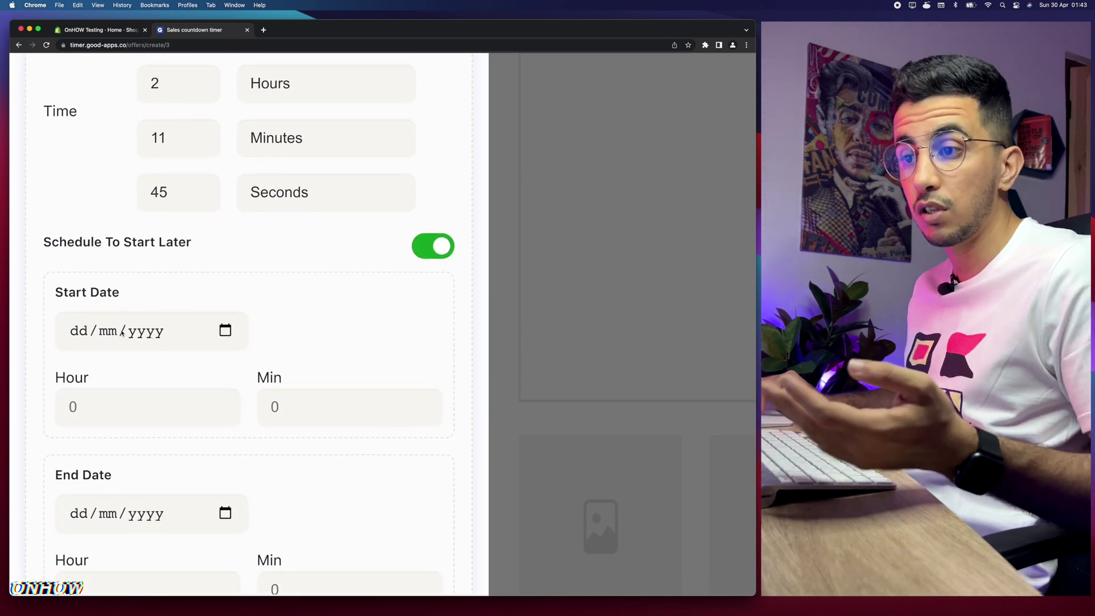
pyautogui.scroll(-3, 117, 337)
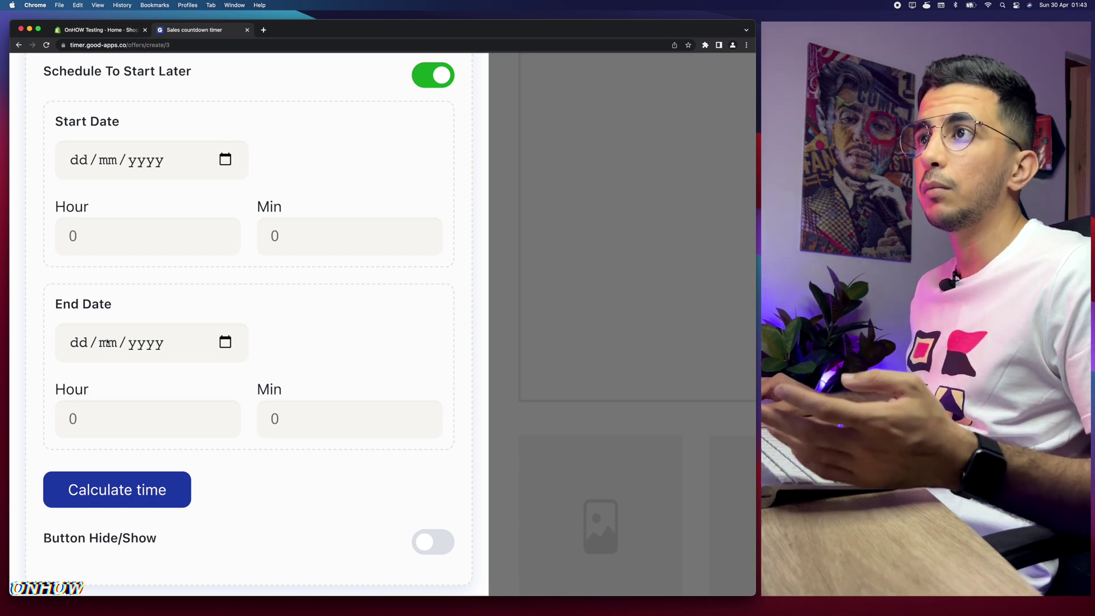
pyautogui.scroll(-5, 107, 342)
pyautogui.click(226, 280)
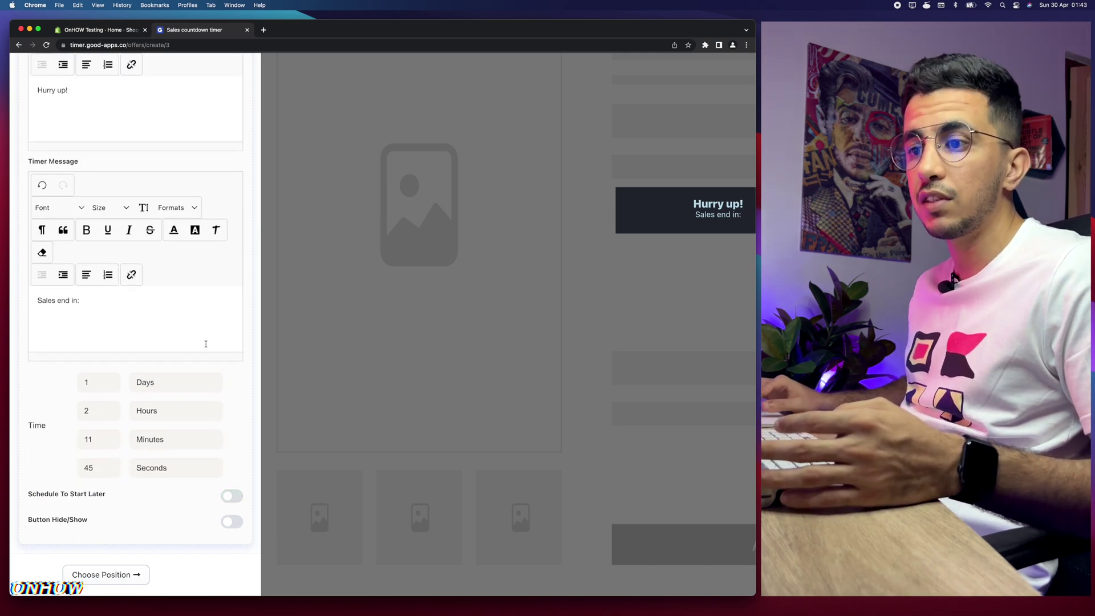
pyautogui.scroll(5, 80, 519)
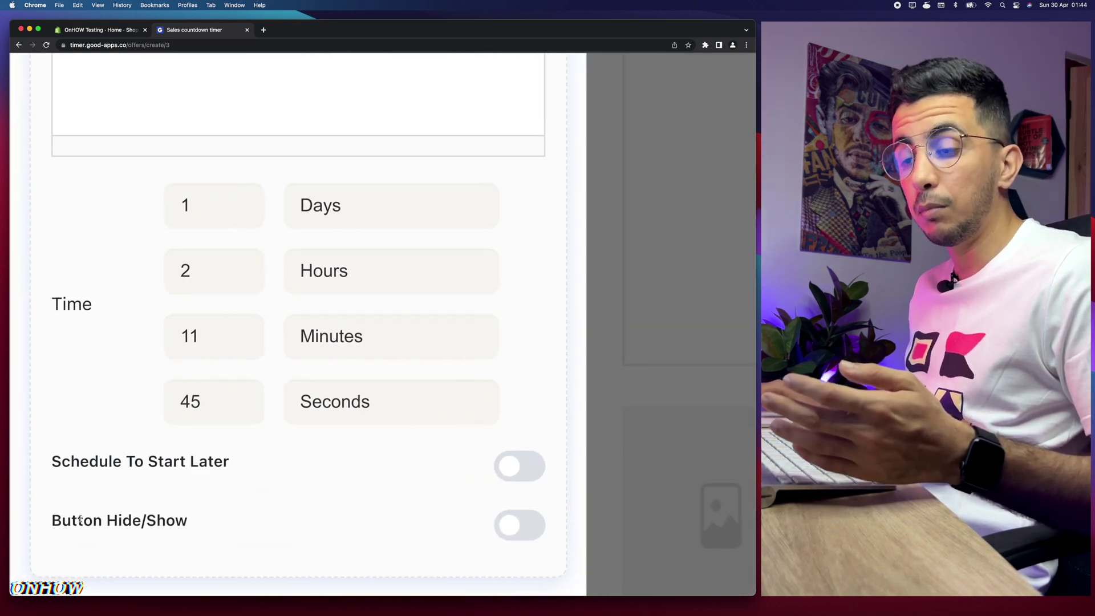
# - Show the call-to-action button then hide it, and expand the Top Bar Design gallery
pyautogui.click(516, 507)
pyautogui.scroll(-5, 357, 469)
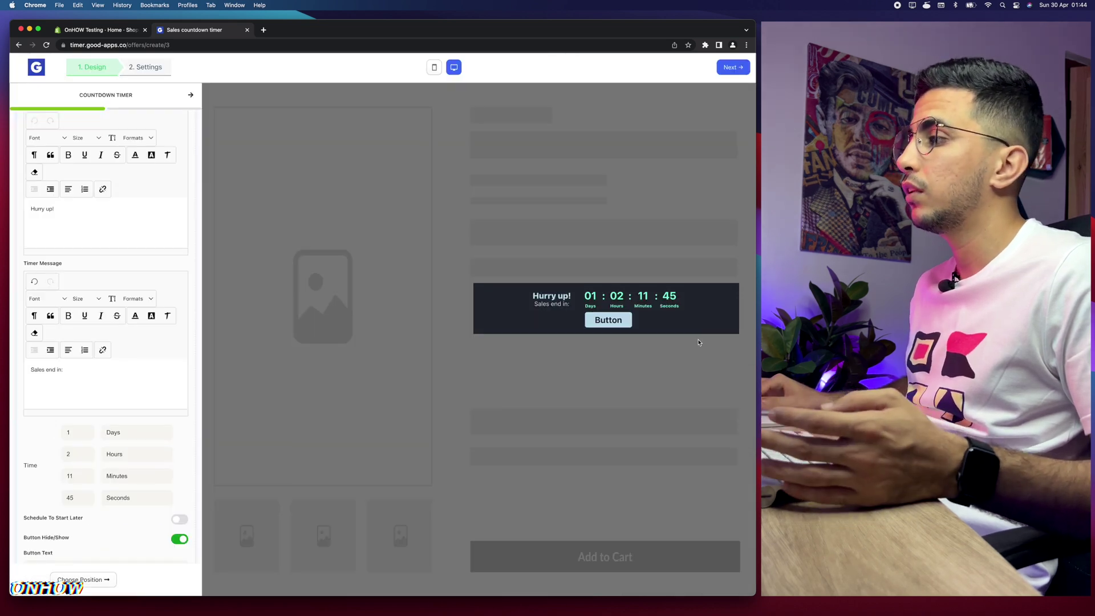
pyautogui.scroll(5, 652, 322)
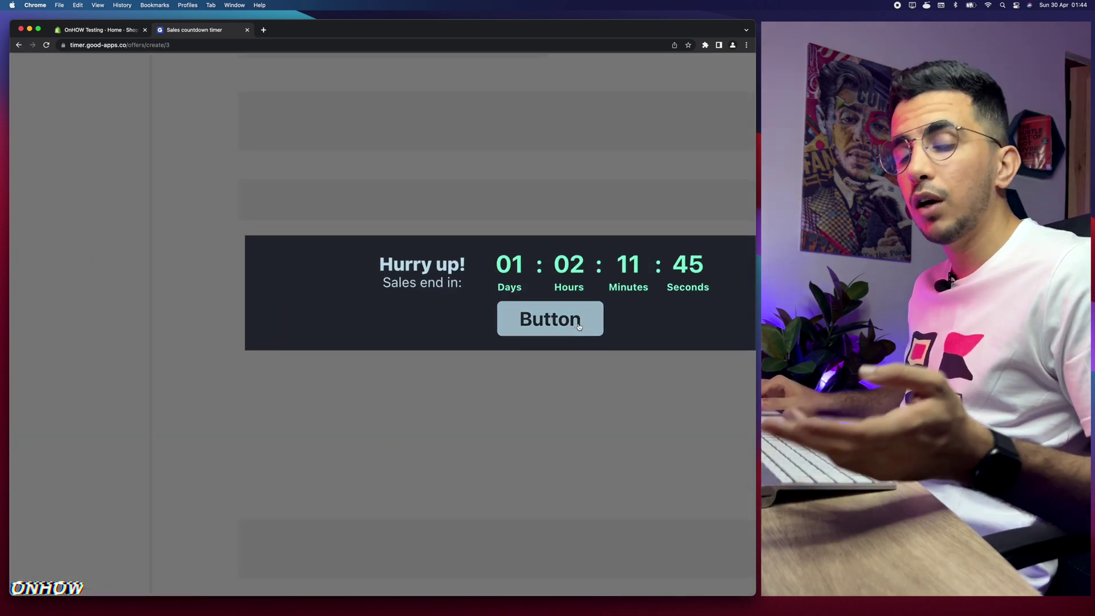
pyautogui.scroll(-5, 578, 327)
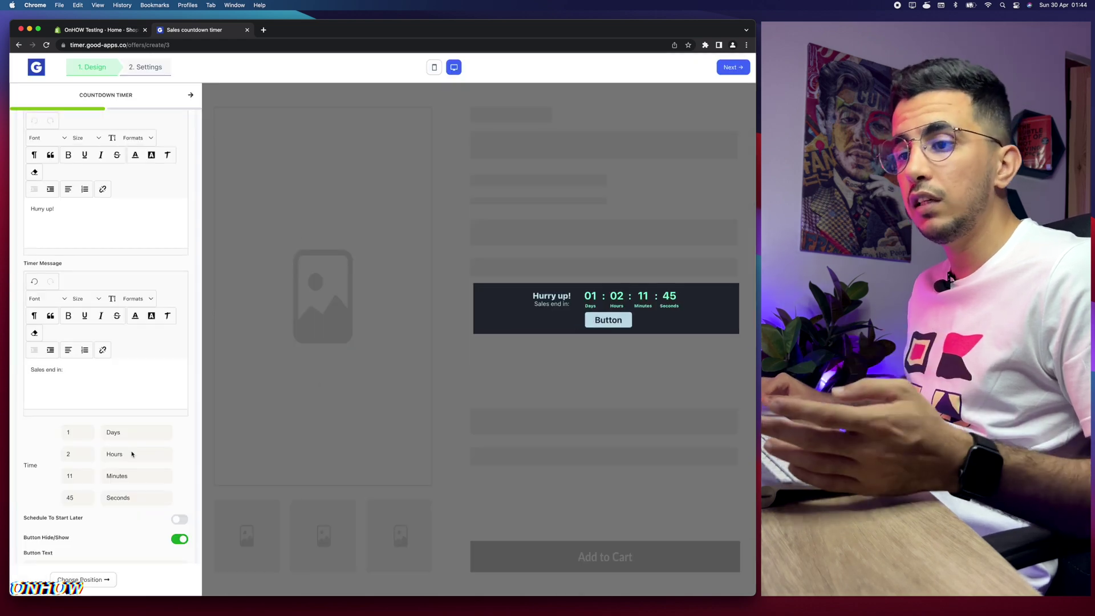
pyautogui.scroll(-3, 89, 523)
pyautogui.click(58, 543)
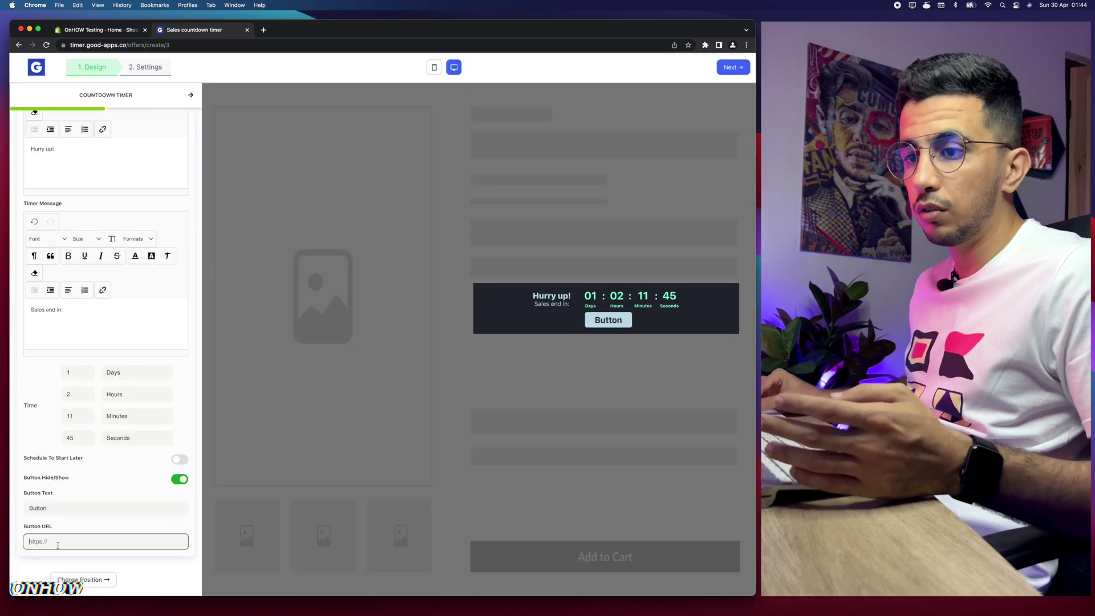
pyautogui.scroll(5, 57, 545)
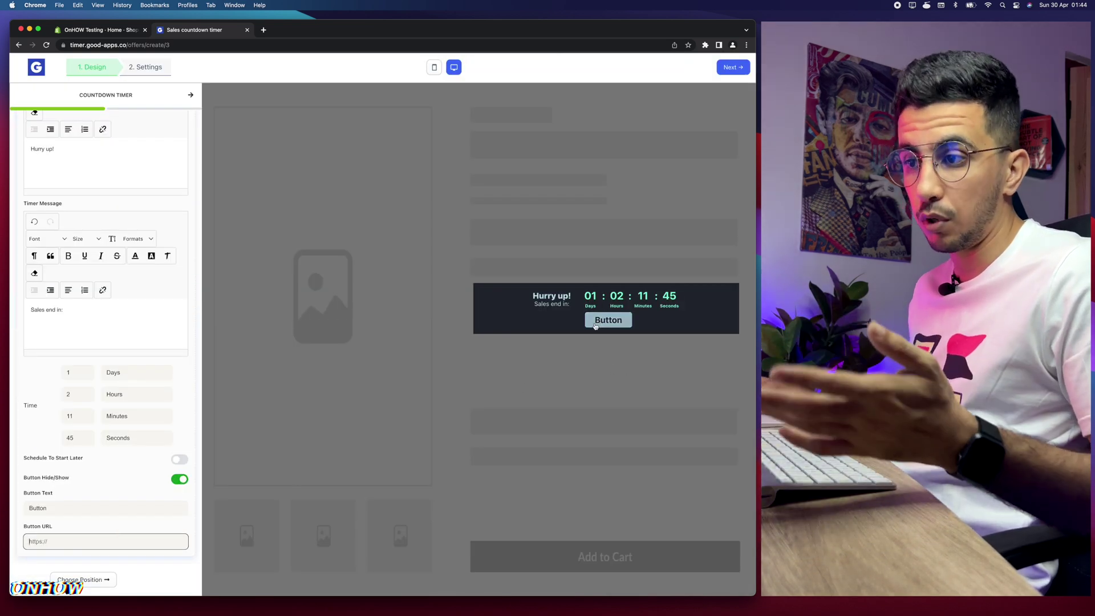
pyautogui.click(175, 483)
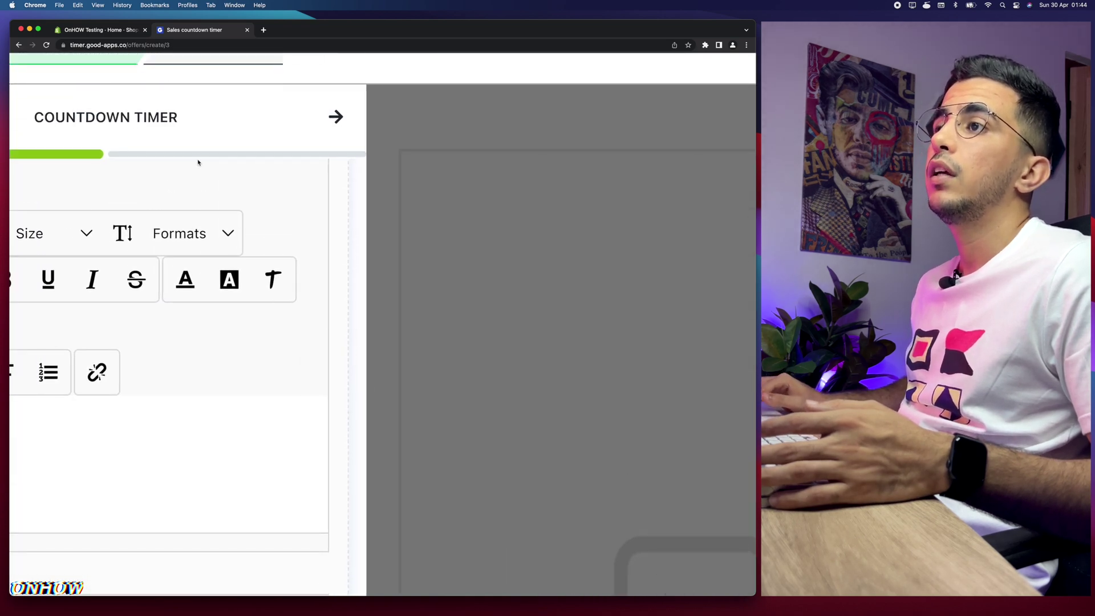
pyautogui.click(197, 154)
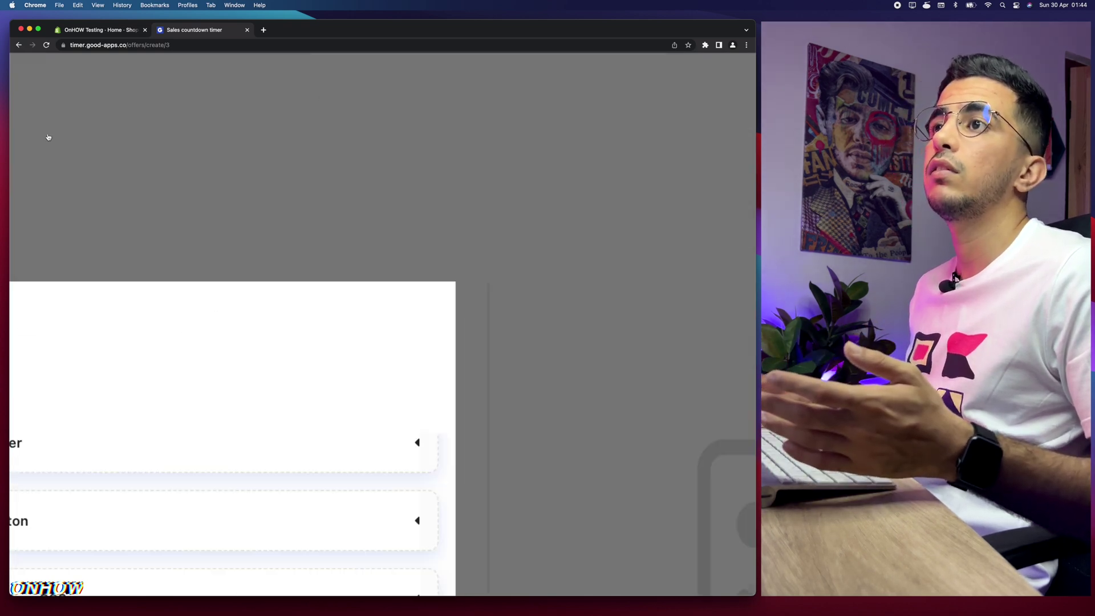
pyautogui.click(173, 130)
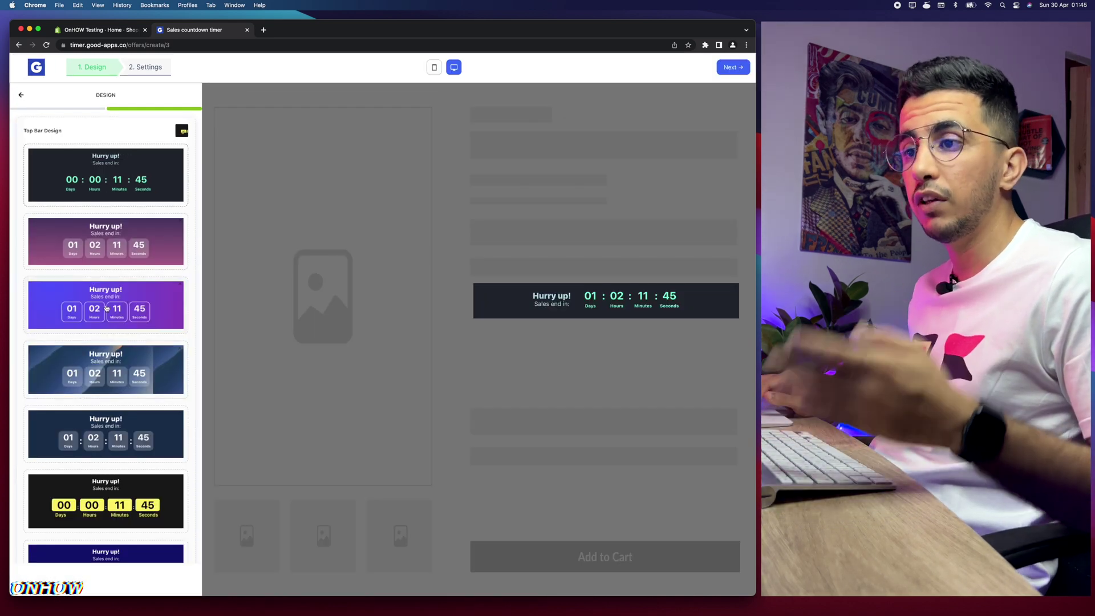
# - Apply the blue gradient top bar template and collapse the Top Bar Design list
pyautogui.scroll(-15, 106, 308)
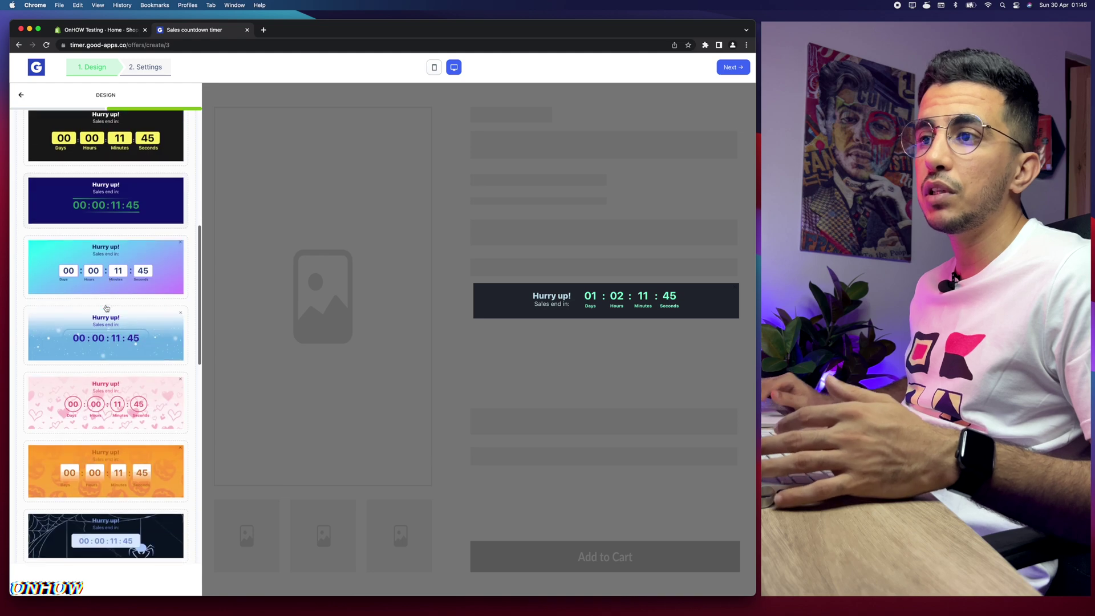
pyautogui.scroll(15, 106, 308)
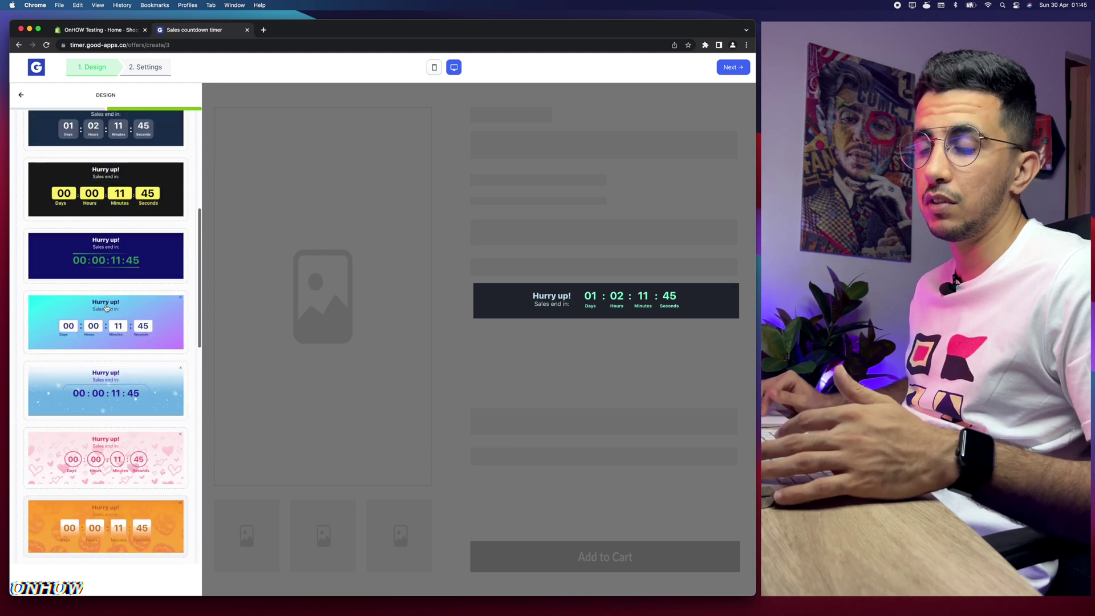
pyautogui.scroll(-3, 106, 308)
pyautogui.scroll(3, 106, 308)
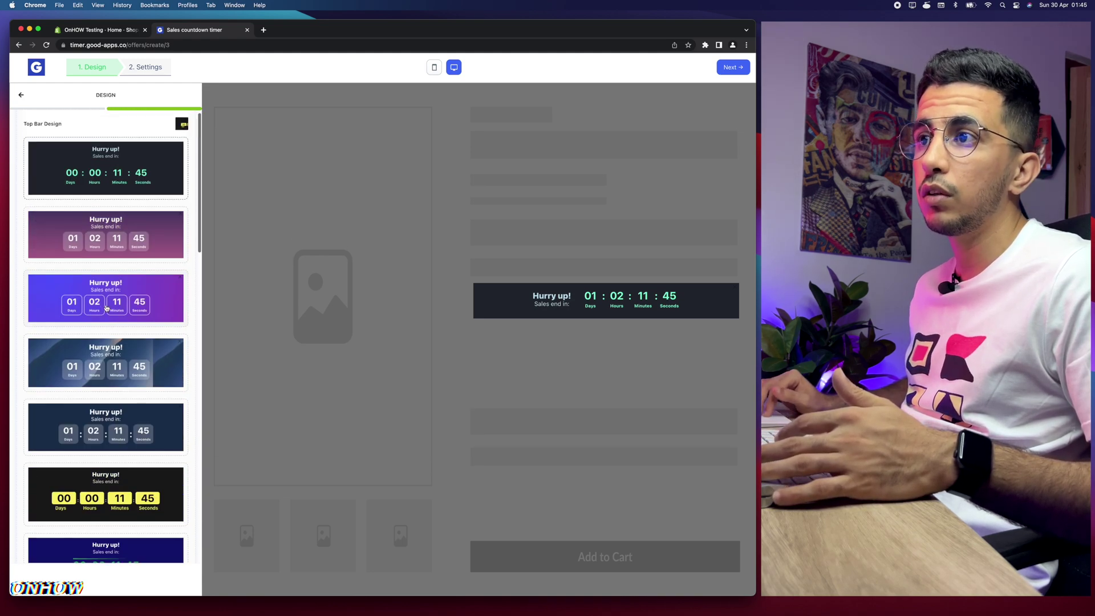
pyautogui.scroll(-3, 103, 363)
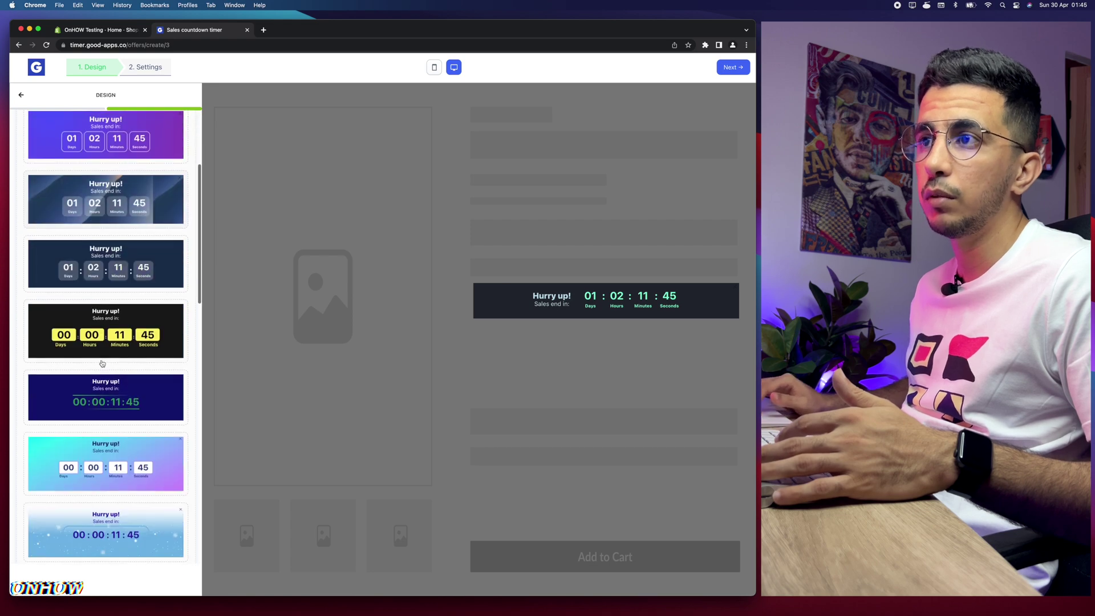
pyautogui.click(120, 214)
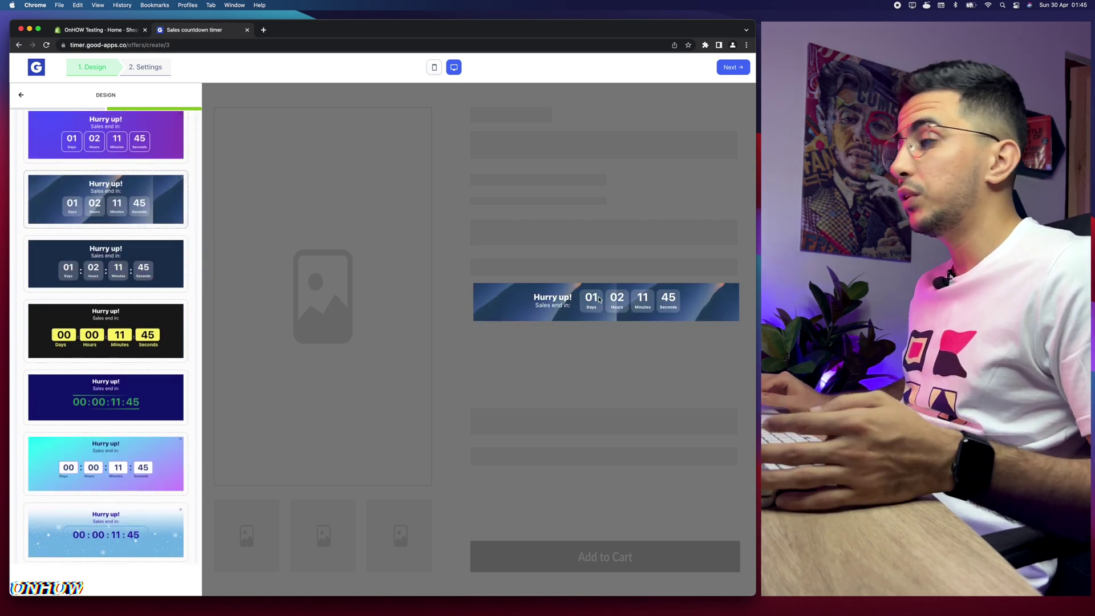
pyautogui.scroll(2, 102, 360)
pyautogui.scroll(-15, 102, 360)
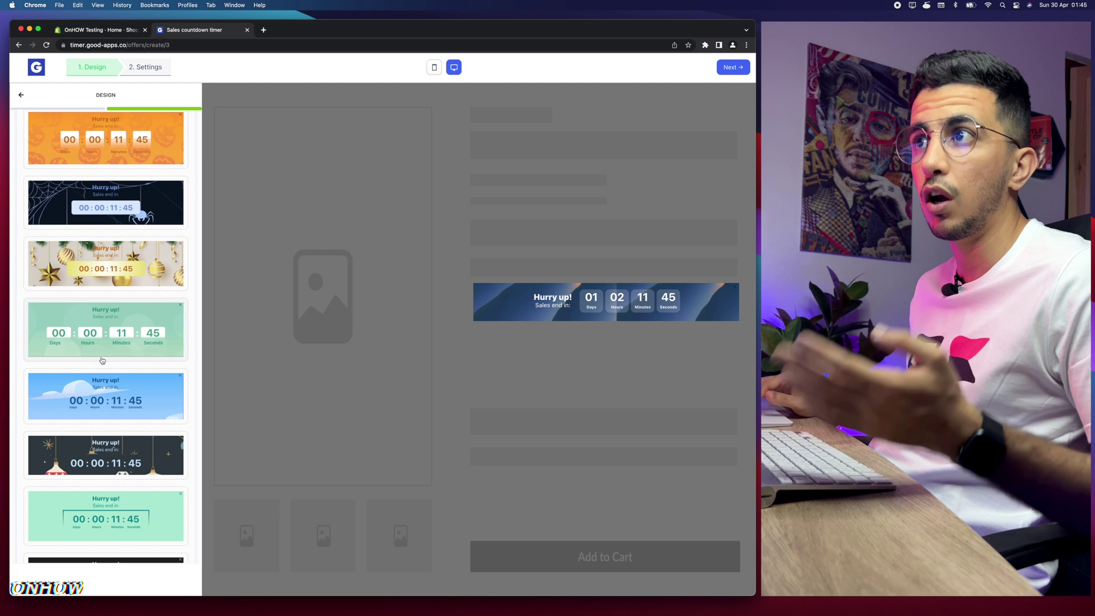
pyautogui.scroll(20, 102, 348)
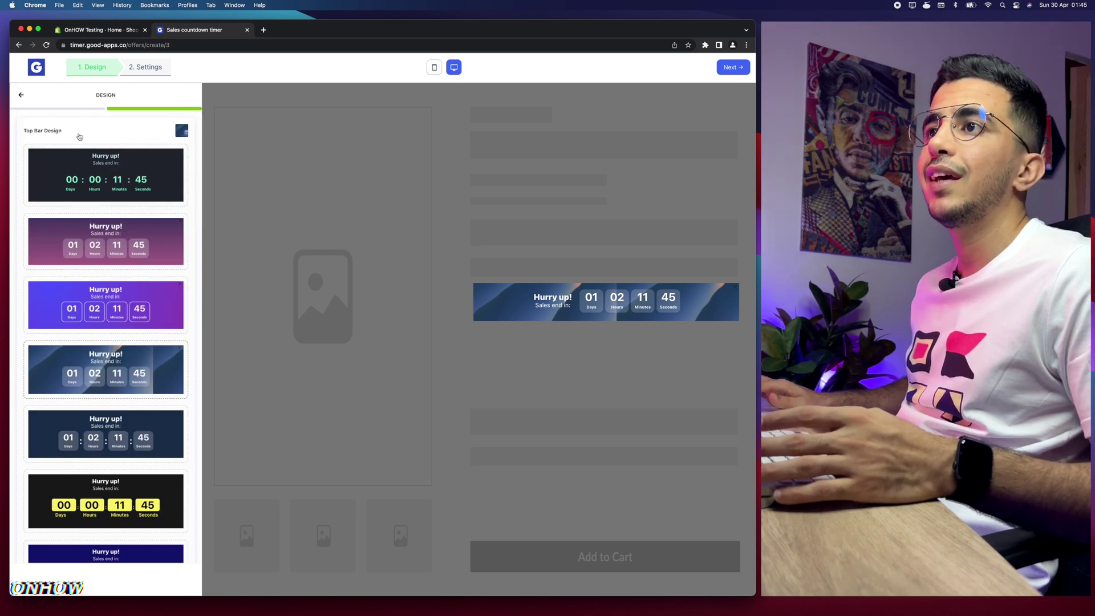
pyautogui.click(79, 137)
# - Try orange, grey and purple wallpapers, settle on the dark blue wave, and collapse Wallpapers
pyautogui.click(52, 165)
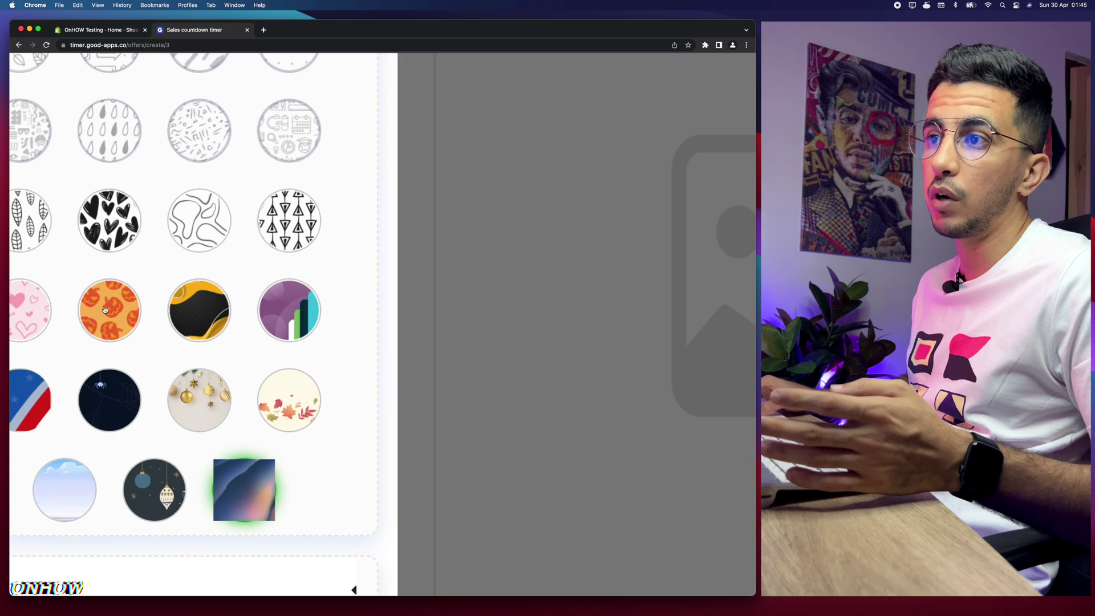
pyautogui.click(105, 309)
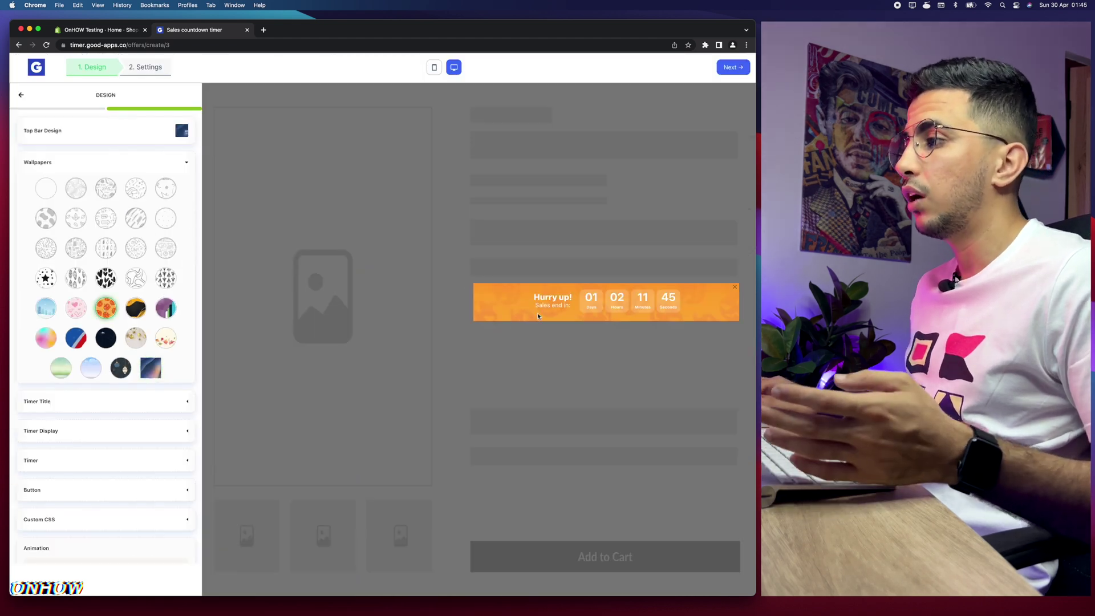
pyautogui.click(84, 221)
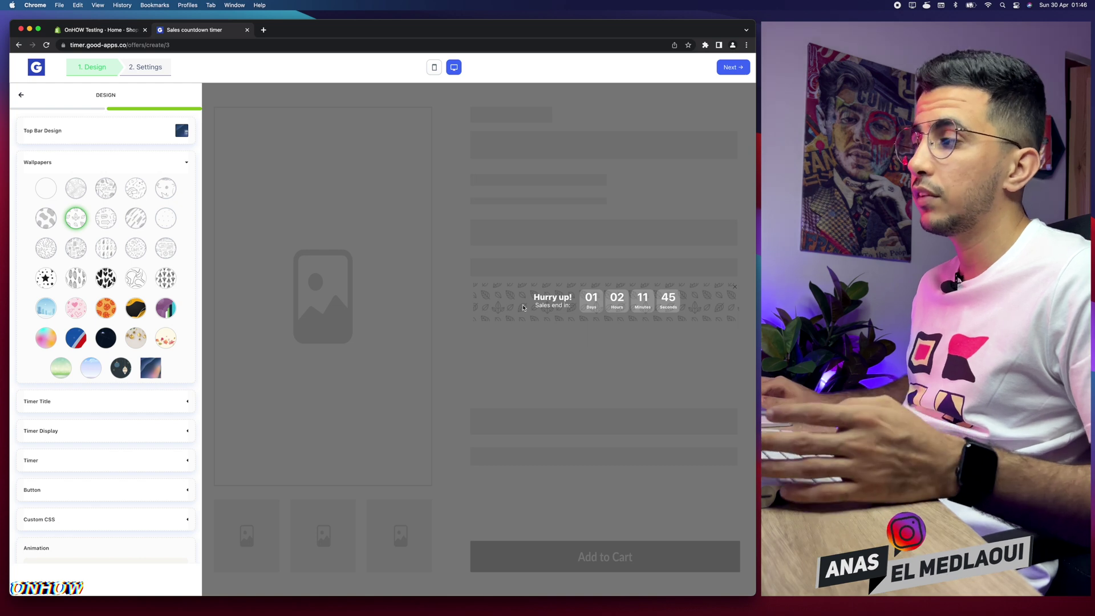
pyautogui.click(166, 311)
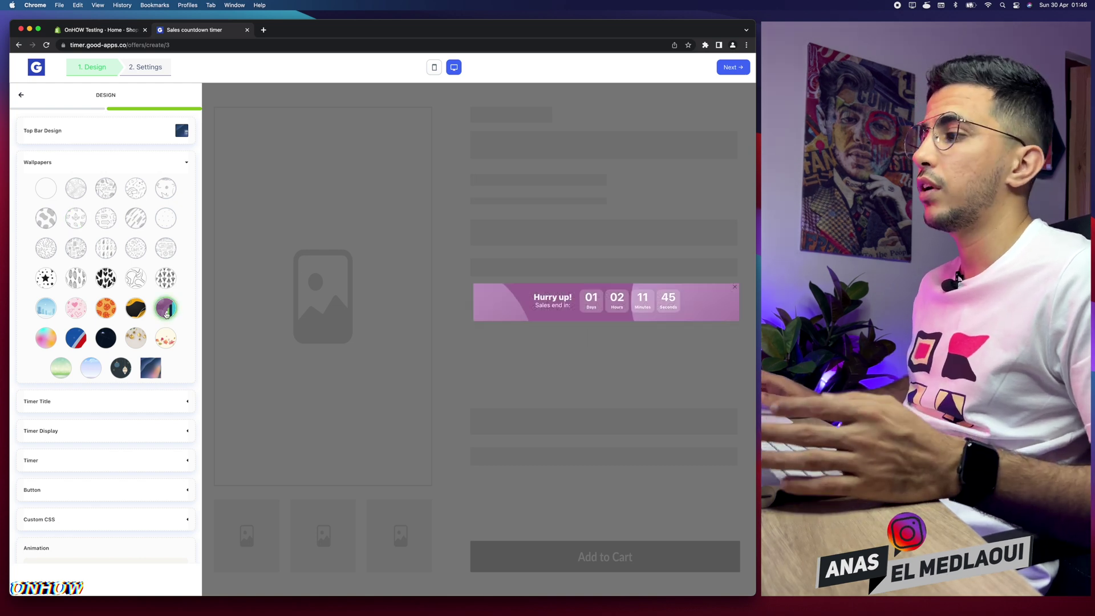
pyautogui.click(151, 366)
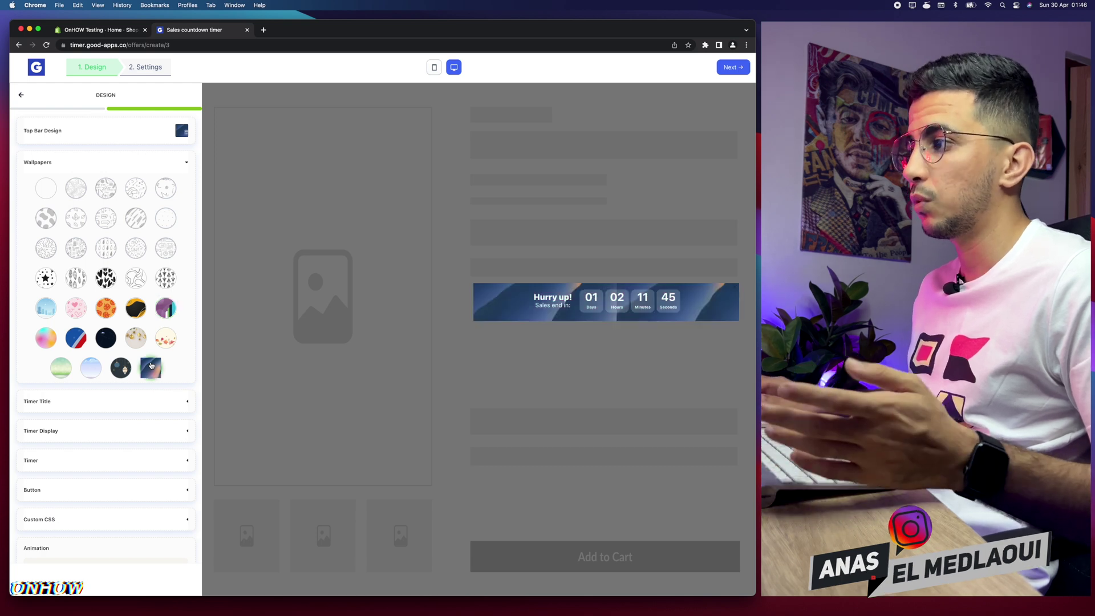
pyautogui.click(73, 160)
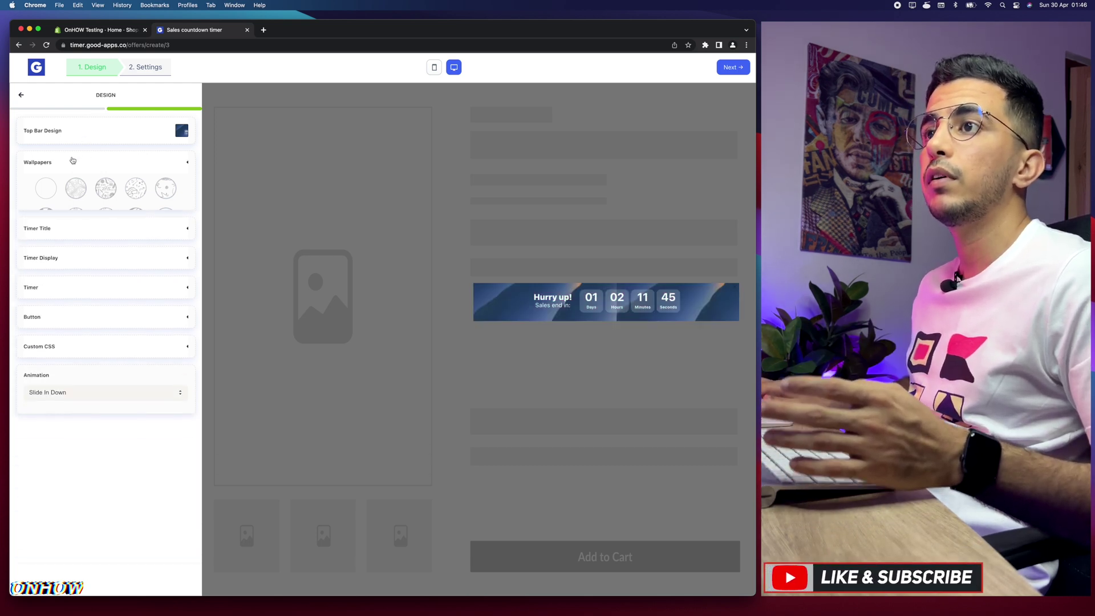
# - Set the Timer Title type to inline so 'Hurry up!' sits beside the countdown
pyautogui.click(47, 191)
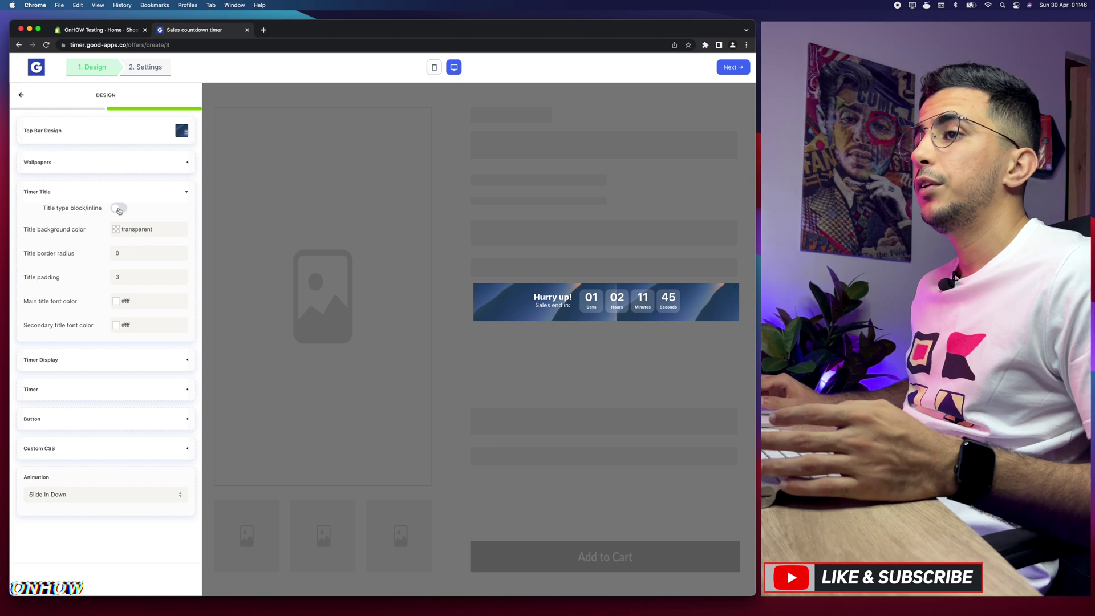
pyautogui.click(118, 208)
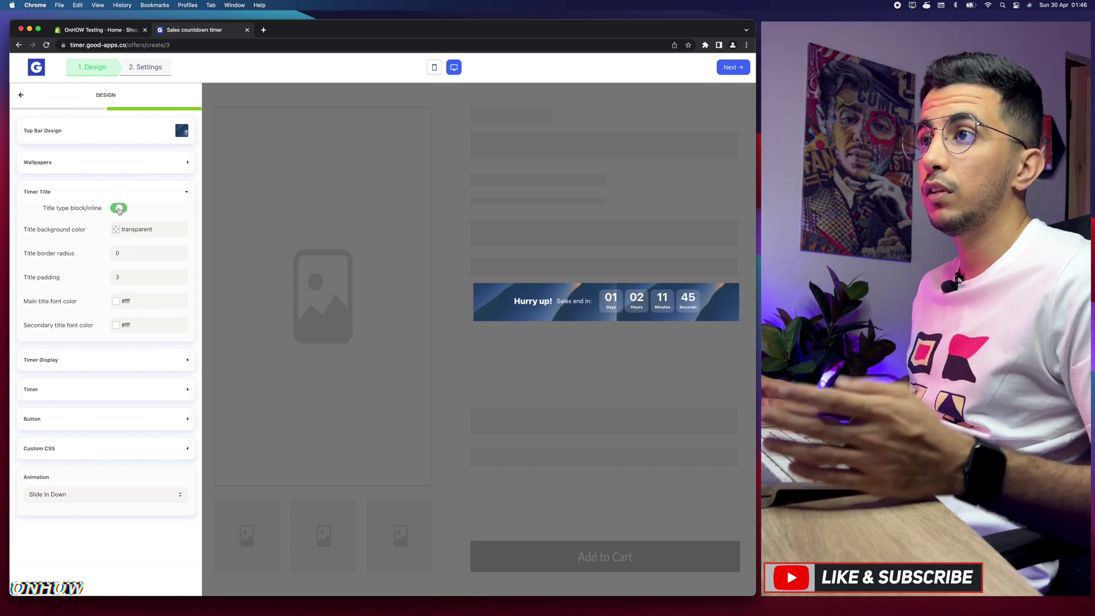
pyautogui.moveTo(512, 298); pyautogui.dragTo(599, 311)
pyautogui.click(560, 298)
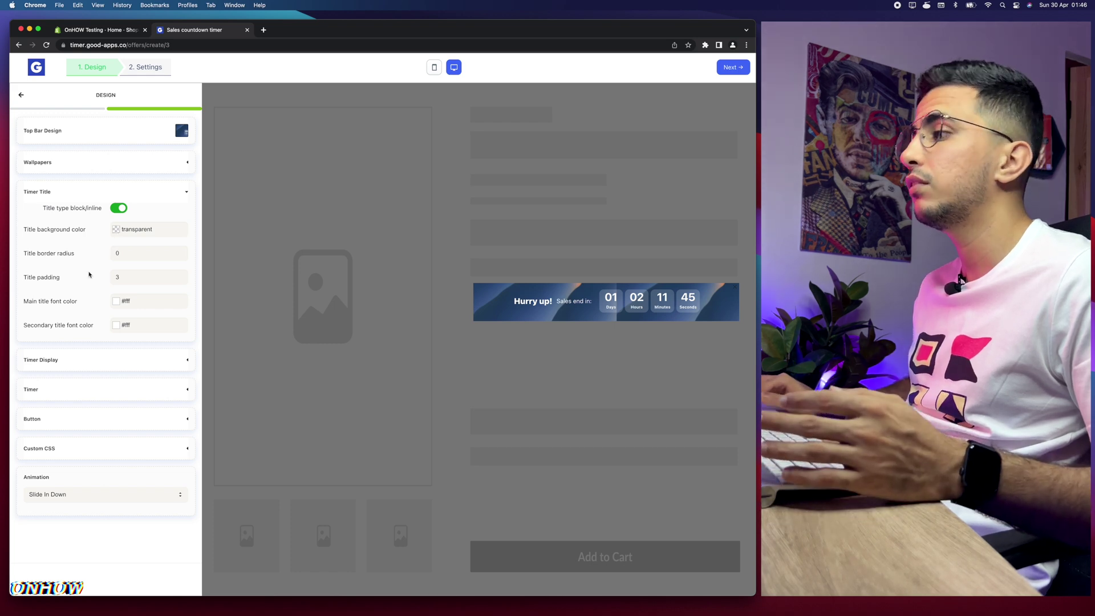
pyautogui.moveTo(515, 301); pyautogui.dragTo(592, 303)
pyautogui.click(512, 312)
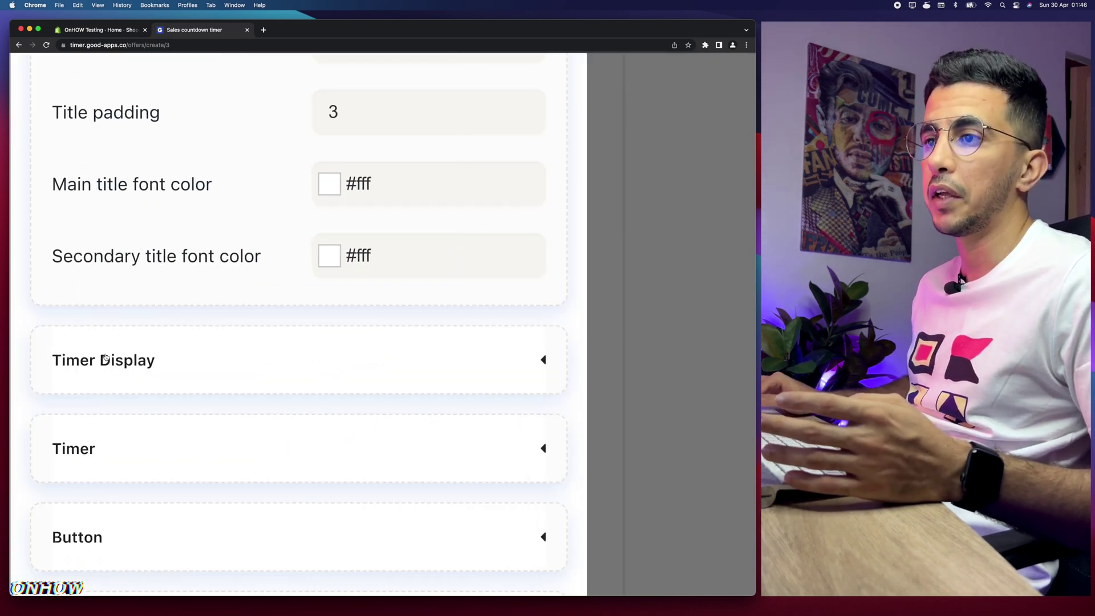
# - Raise the Timer Display item font size to 34
pyautogui.click(48, 360)
pyautogui.click(129, 264)
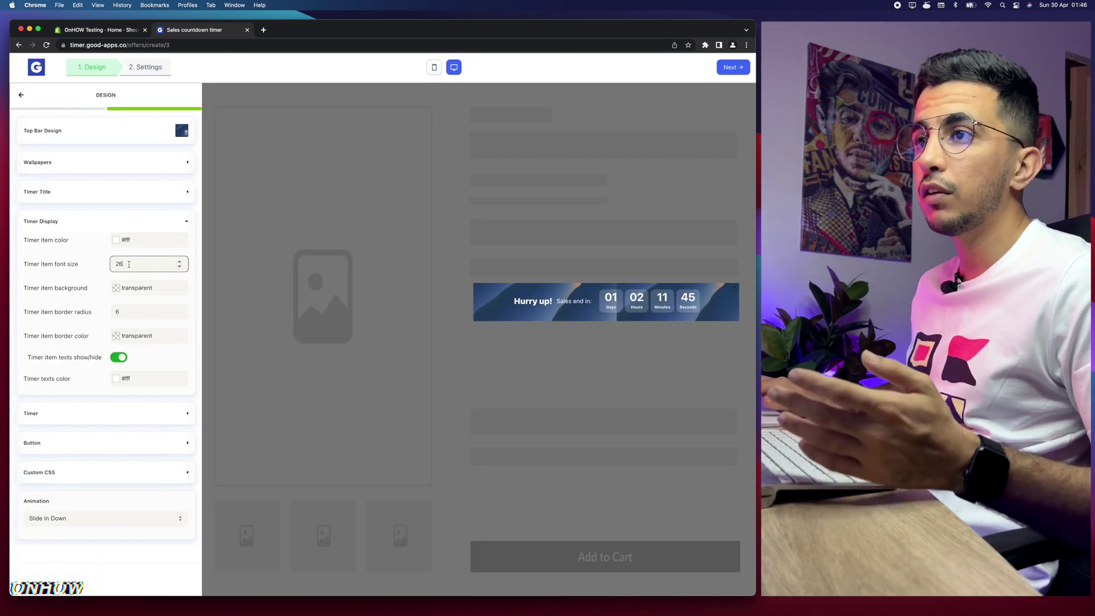
pyautogui.click(180, 262)
pyautogui.click(180, 262)
pyautogui.click(181, 262)
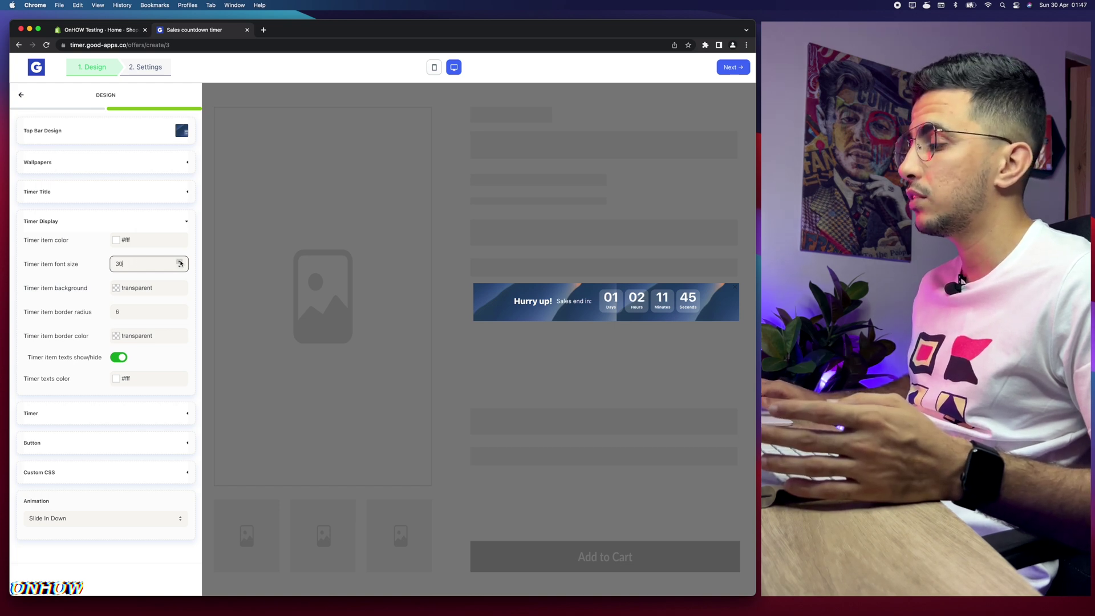
pyautogui.click(180, 262)
pyautogui.click(180, 262)
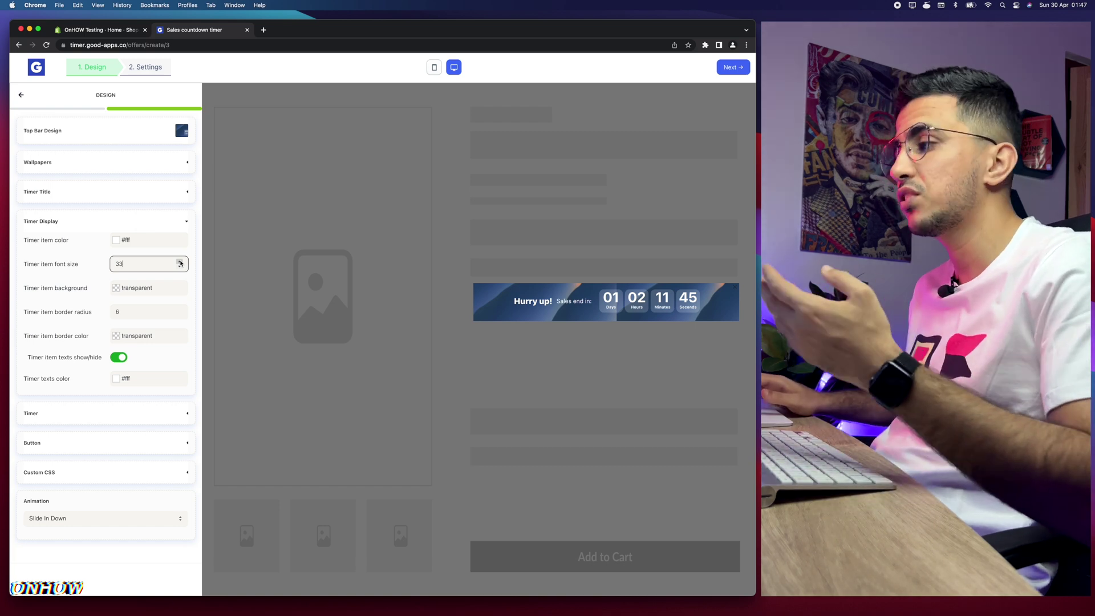
pyautogui.click(181, 262)
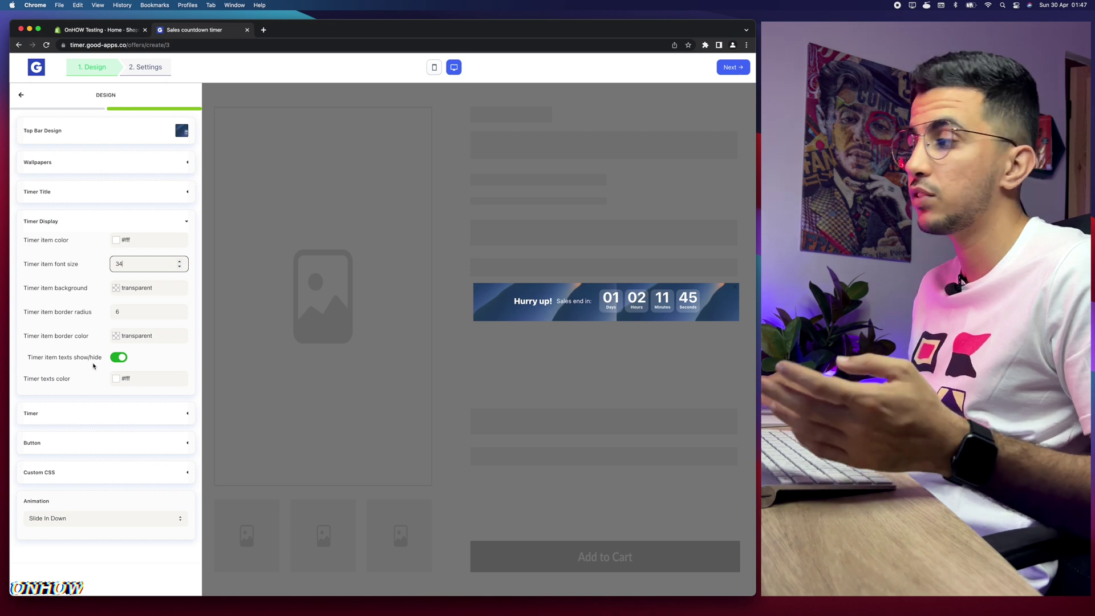
pyautogui.click(39, 421)
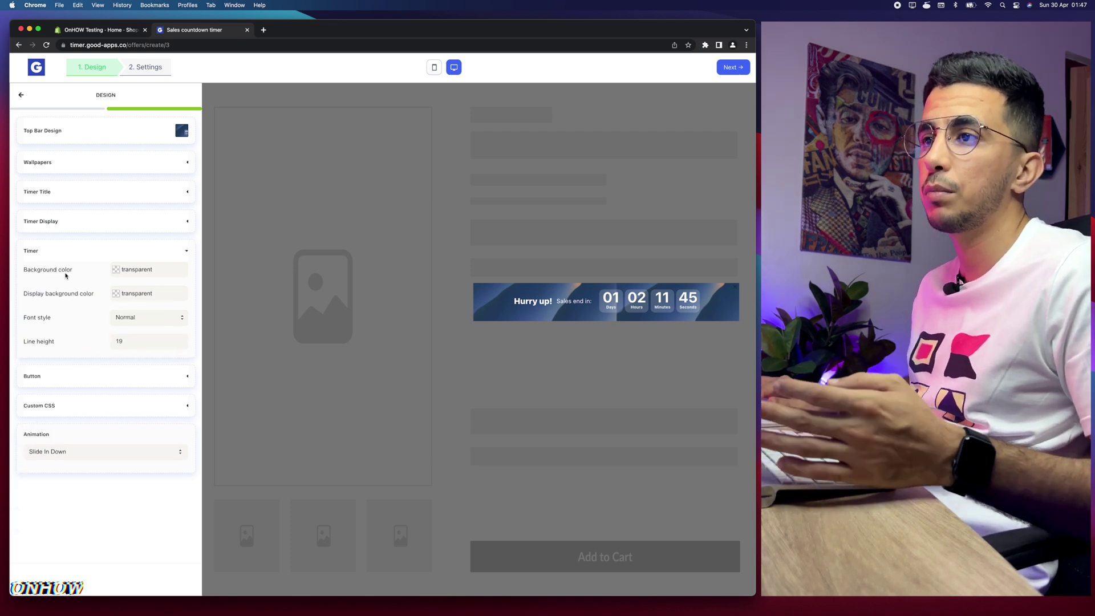
# - Delete 'transparent' from the Timer background colour field, leaving it empty
pyautogui.click(130, 269)
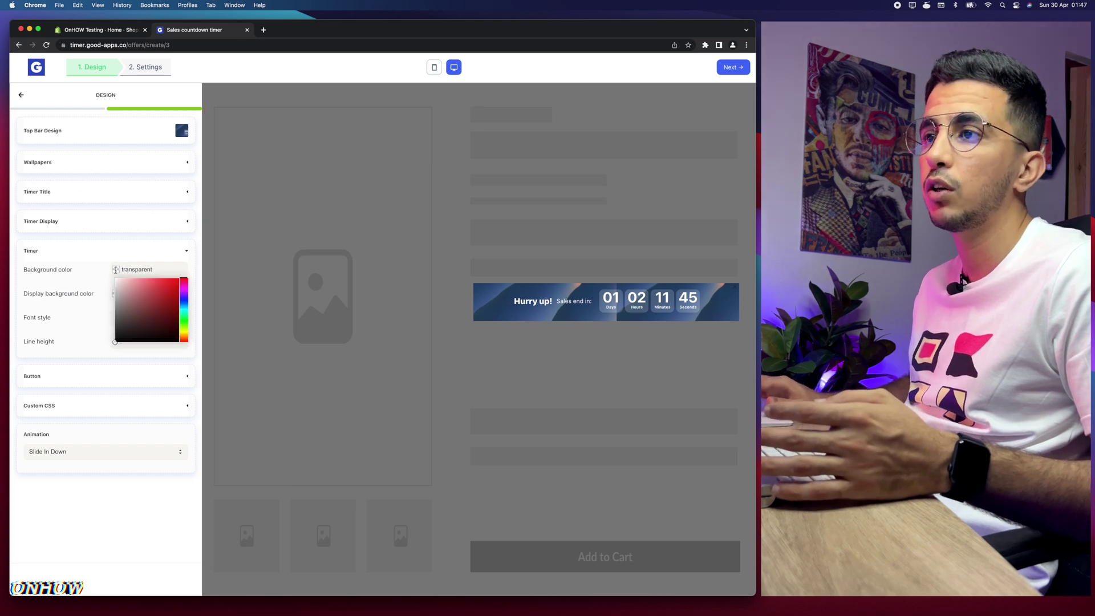
pyautogui.press('super+a')
pyautogui.press('BackSpace')
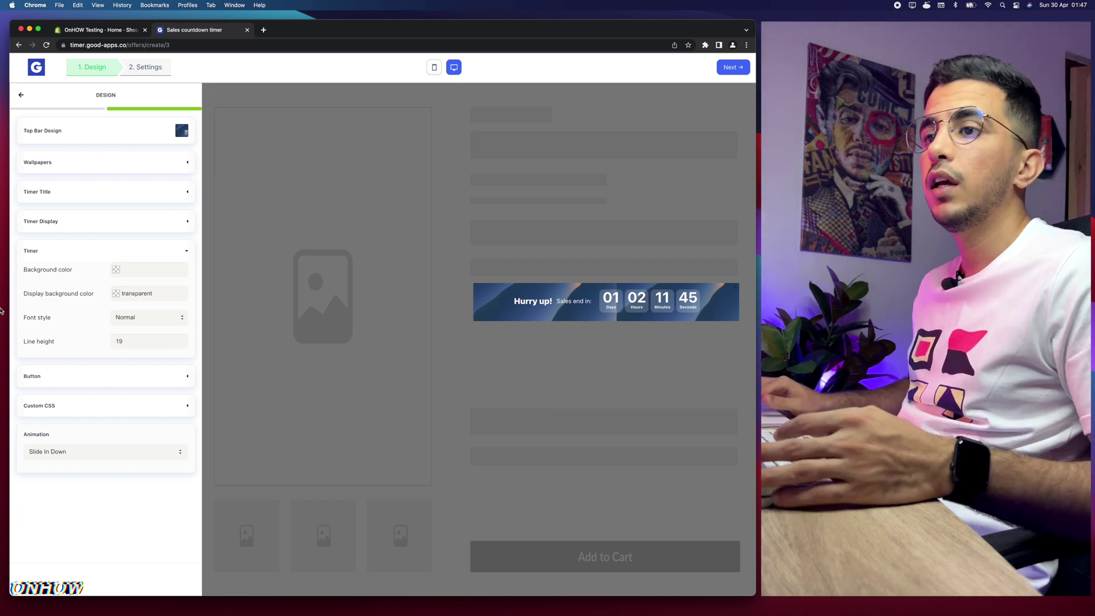
# - Look over the Button and Custom CSS sections without changes, then collapse them
pyautogui.click(47, 377)
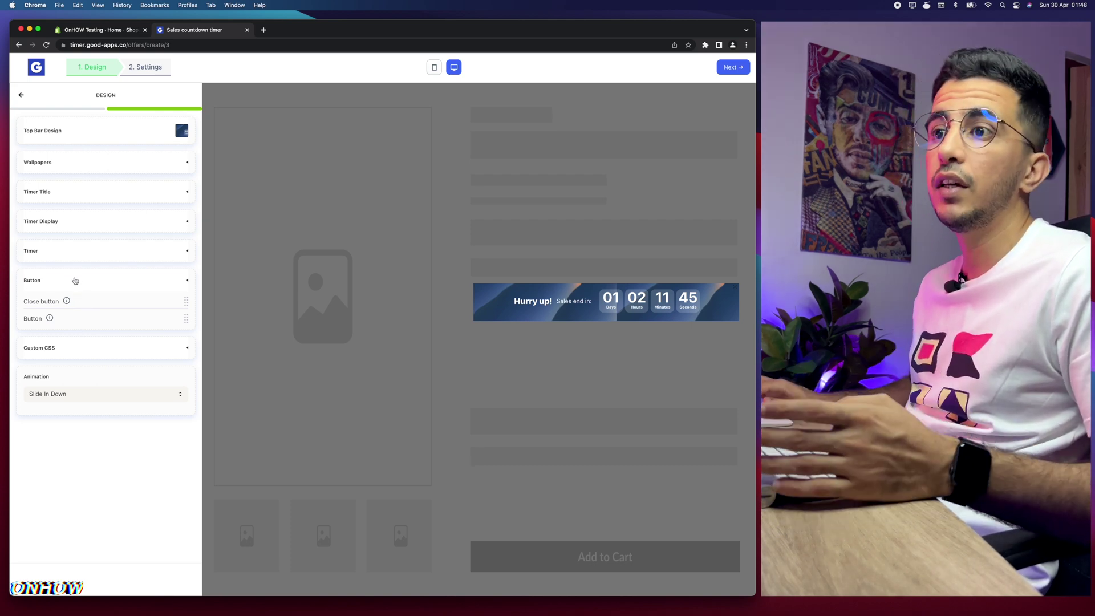
pyautogui.click(75, 280)
pyautogui.click(75, 311)
pyautogui.click(86, 355)
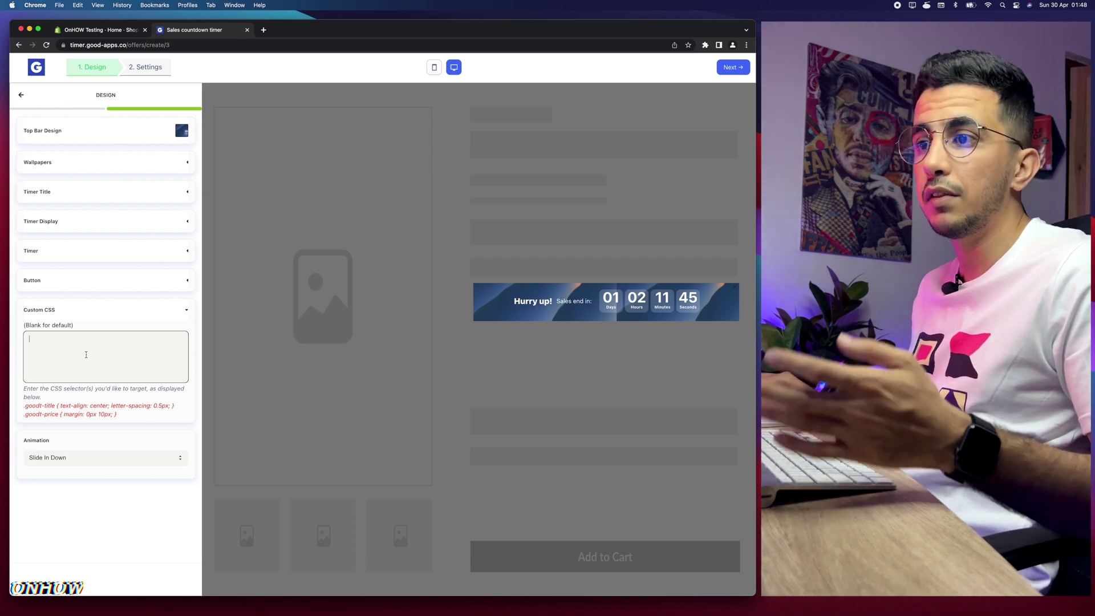
pyautogui.click(62, 311)
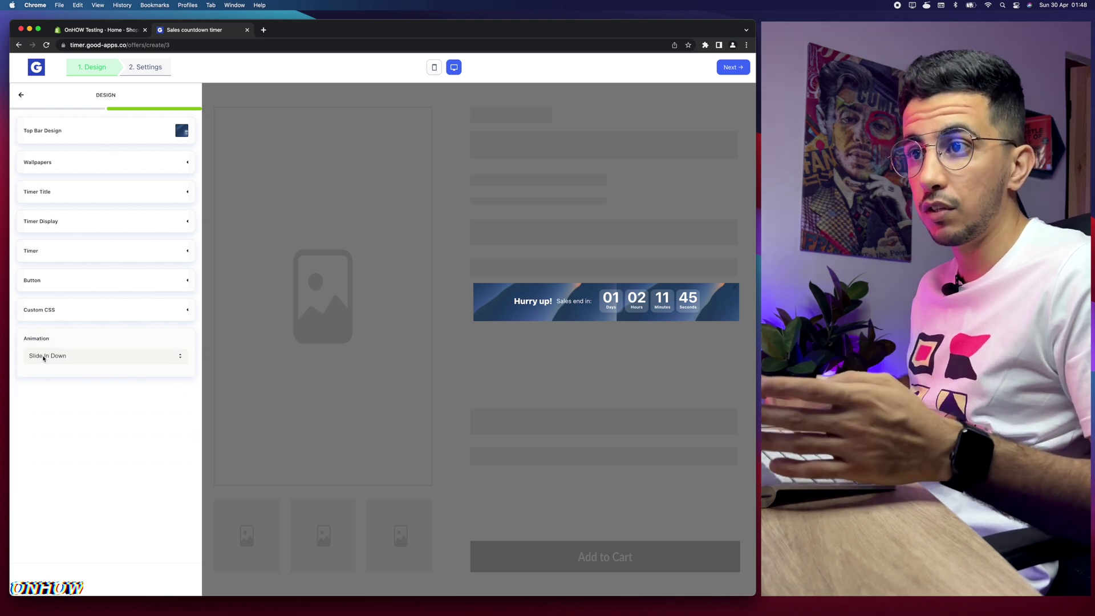
# - Set the timer banner's entrance animation to Zoom In, then continue to Step 2 - Settings
pyautogui.click(43, 358)
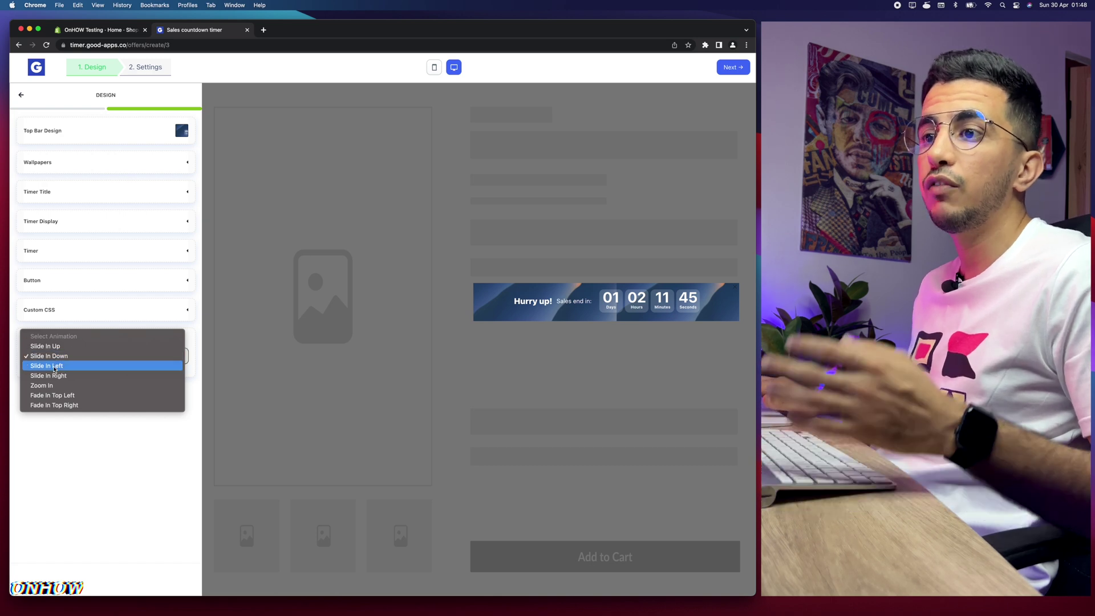
pyautogui.click(50, 385)
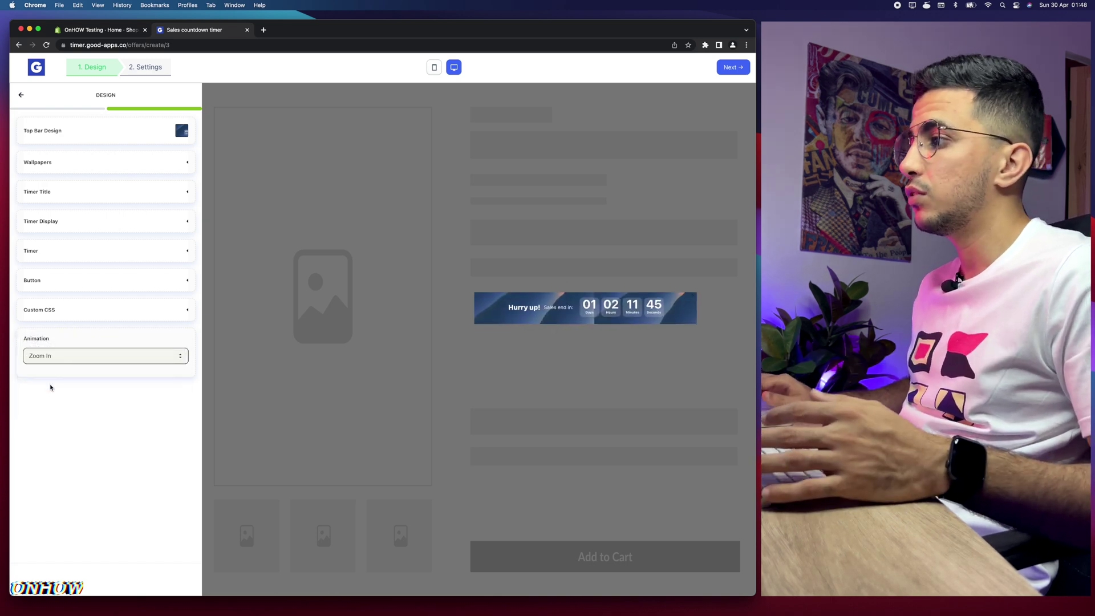
pyautogui.click(49, 357)
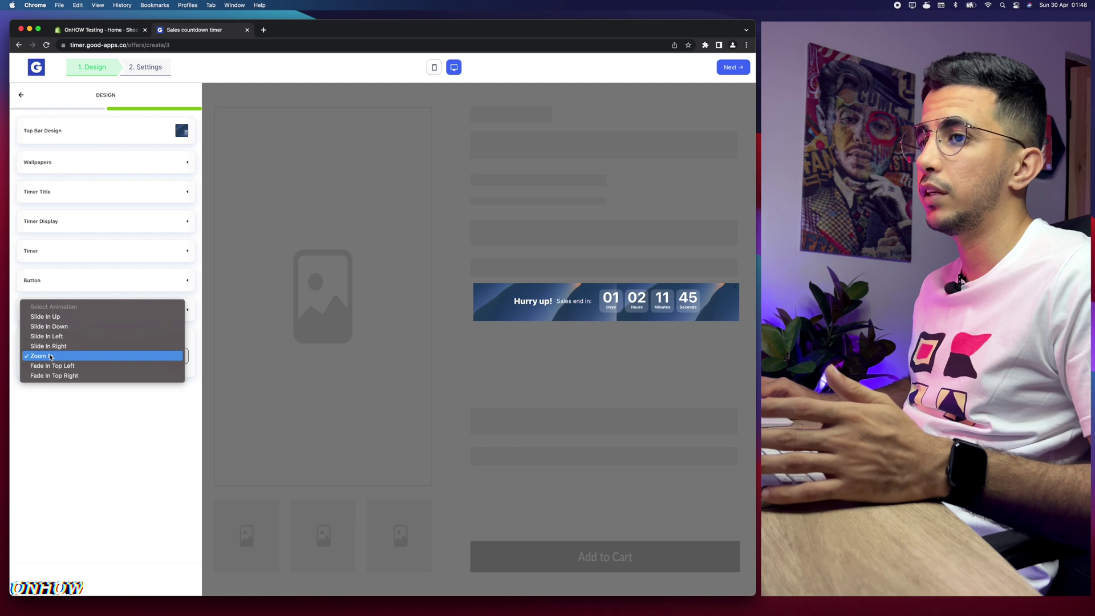
pyautogui.click(53, 360)
pyautogui.click(57, 360)
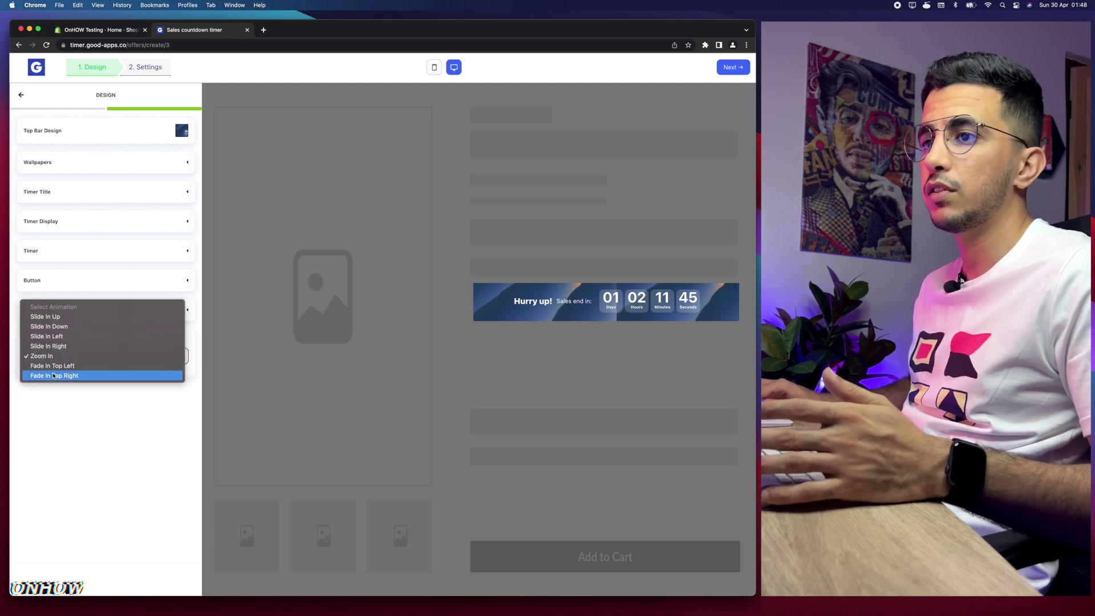
pyautogui.click(61, 360)
pyautogui.click(62, 360)
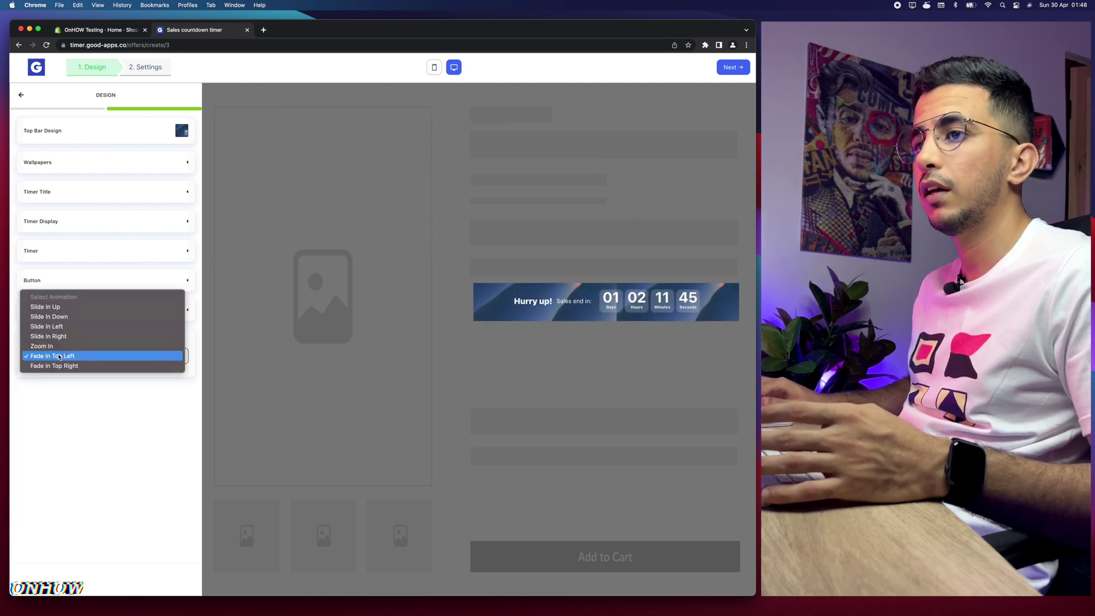
pyautogui.click(46, 347)
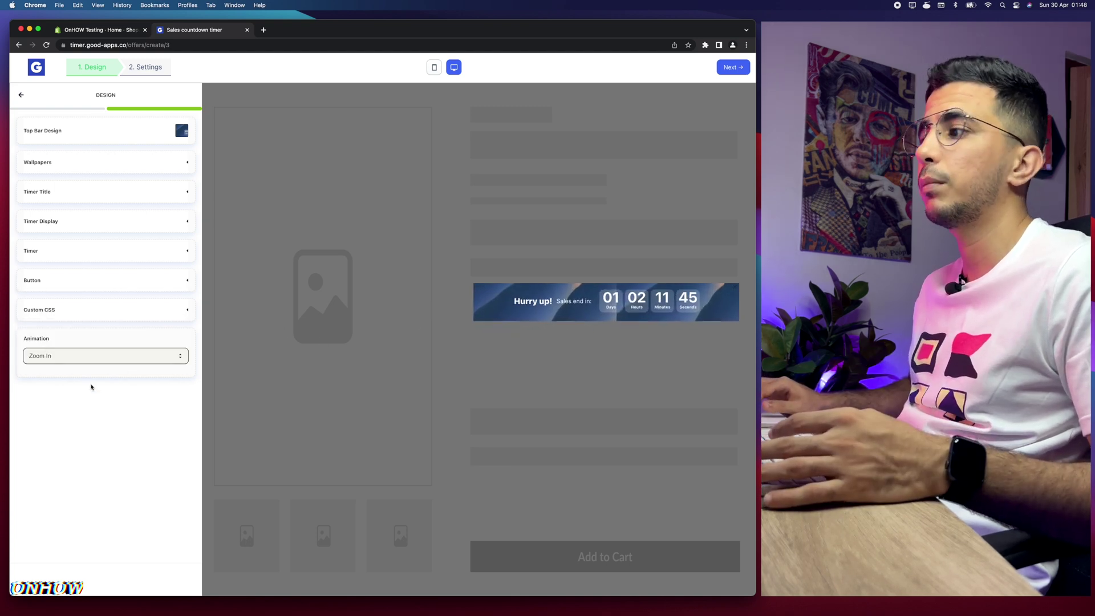
pyautogui.click(91, 387)
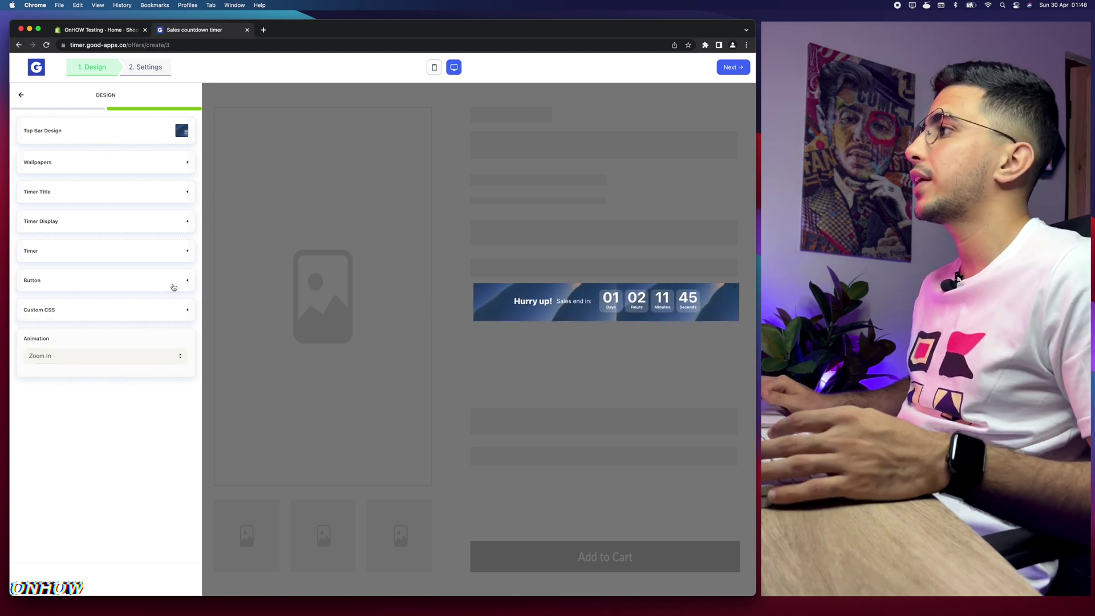
pyautogui.click(734, 68)
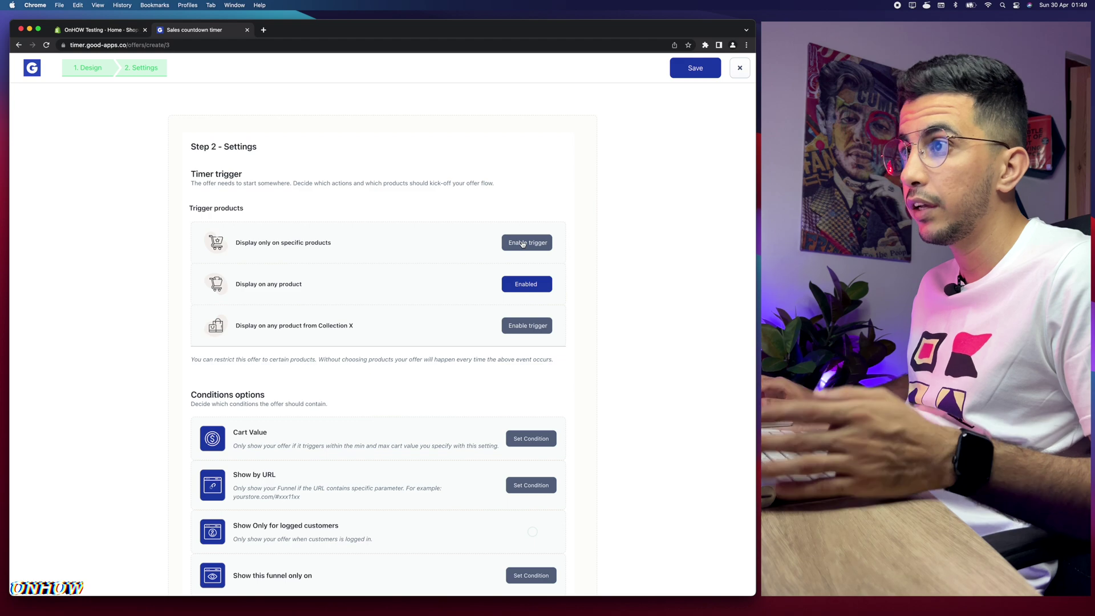
# - Switch the timer trigger from any product to 'Display only on specific products'
pyautogui.scroll(5, 244, 247)
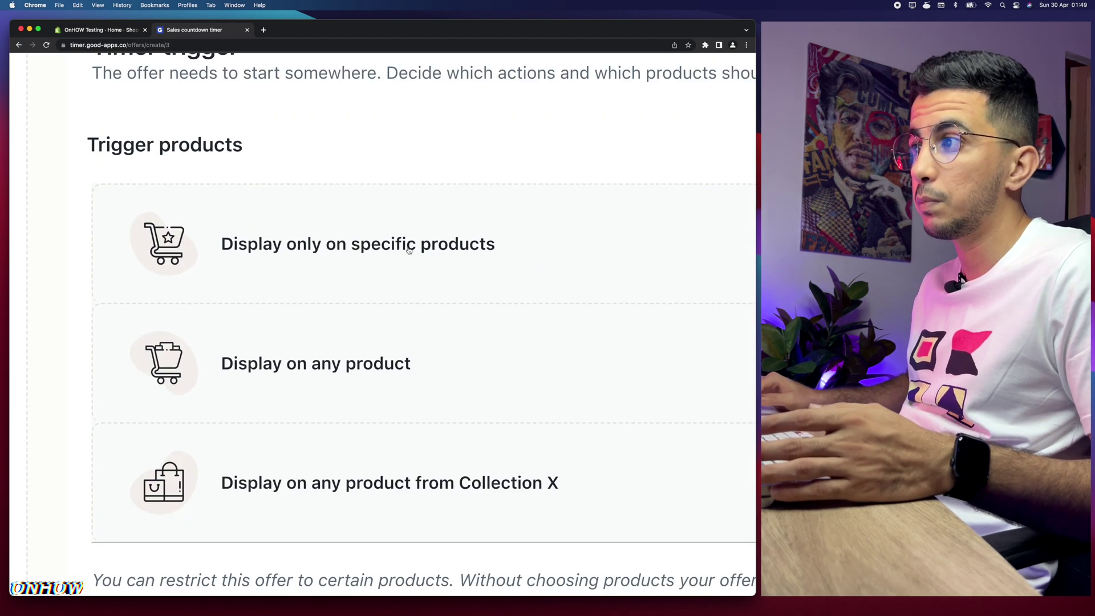
pyautogui.scroll(-5, 397, 255)
pyautogui.click(530, 244)
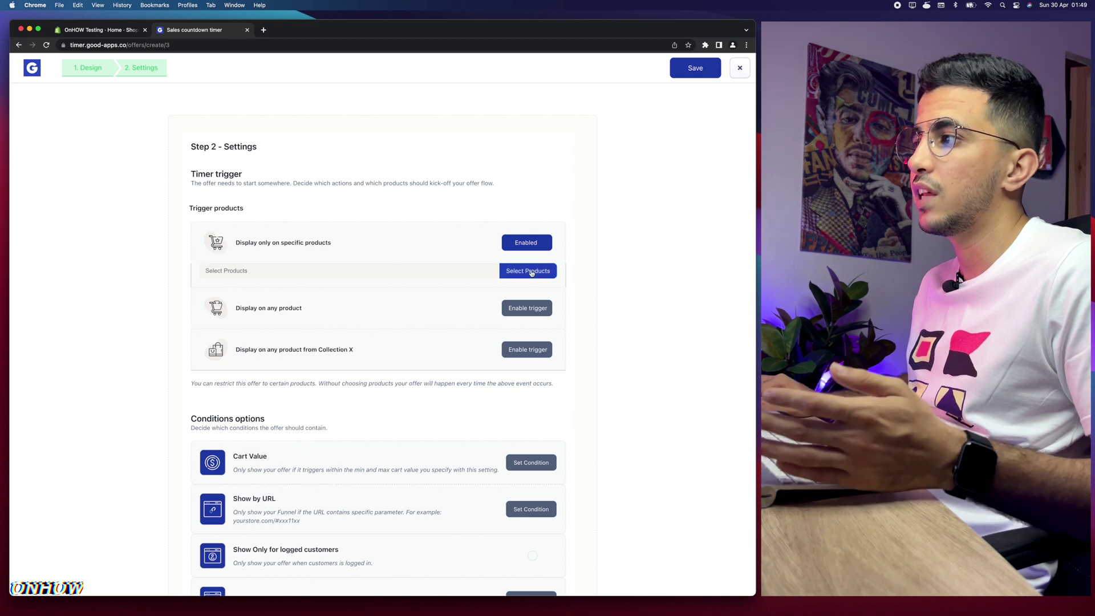
# - Search products for 'beauty' and add the AmazeFan 7in1 Face Massager as the timer's product
pyautogui.click(530, 271)
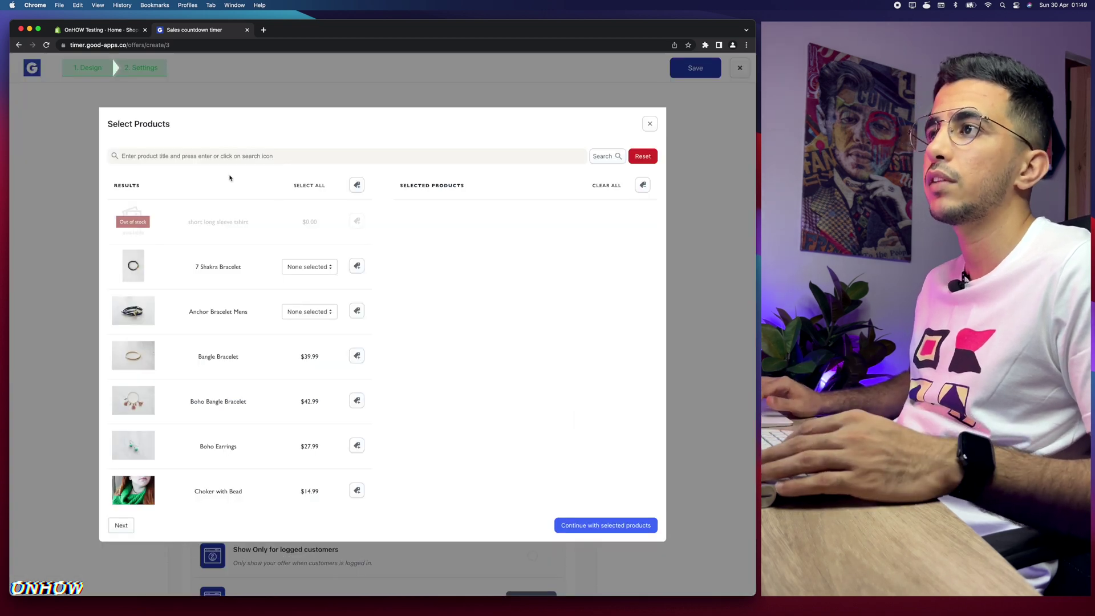
pyautogui.click(217, 154)
pyautogui.write('beauty')
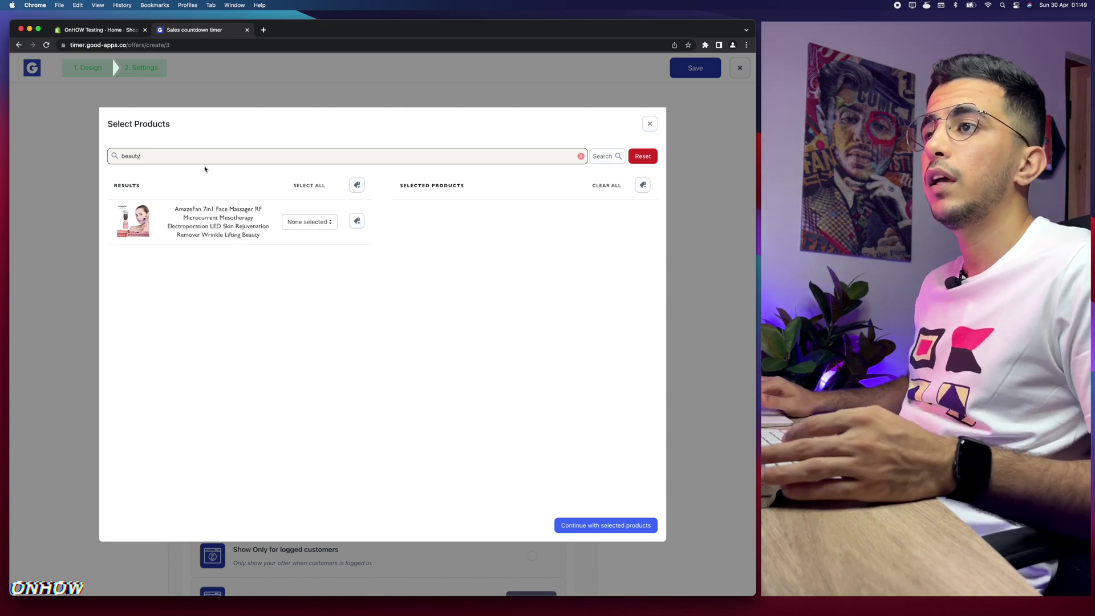
pyautogui.click(156, 222)
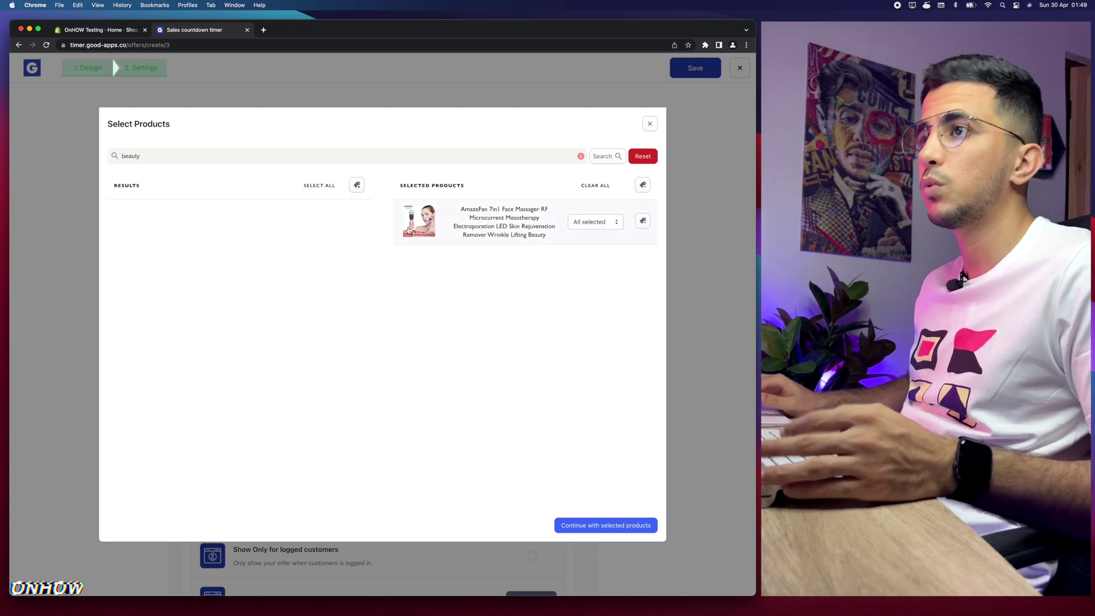
pyautogui.doubleClick(212, 158)
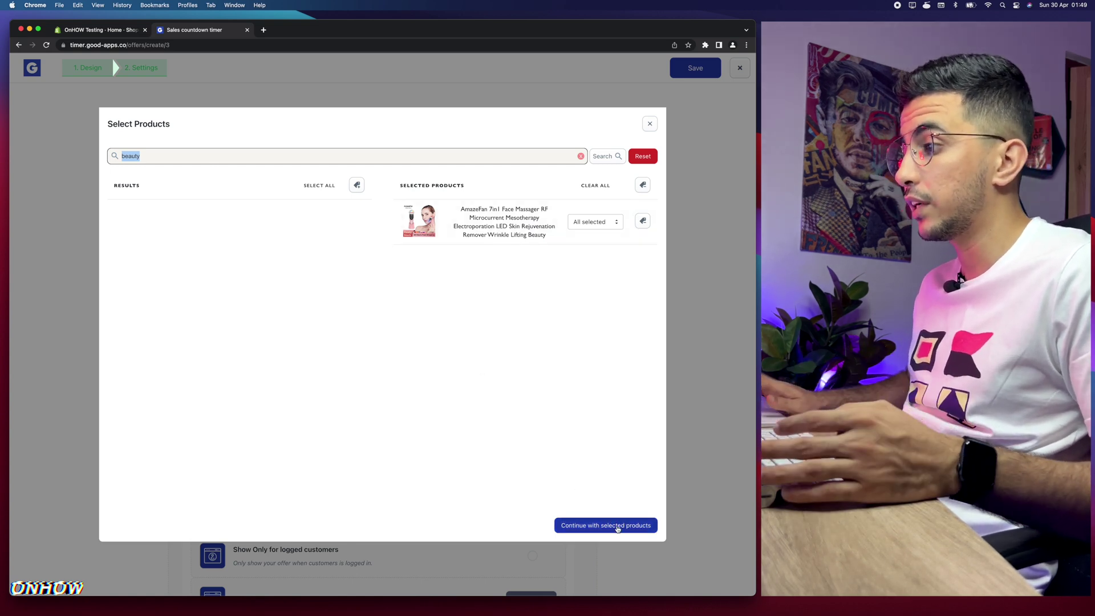
pyautogui.click(618, 526)
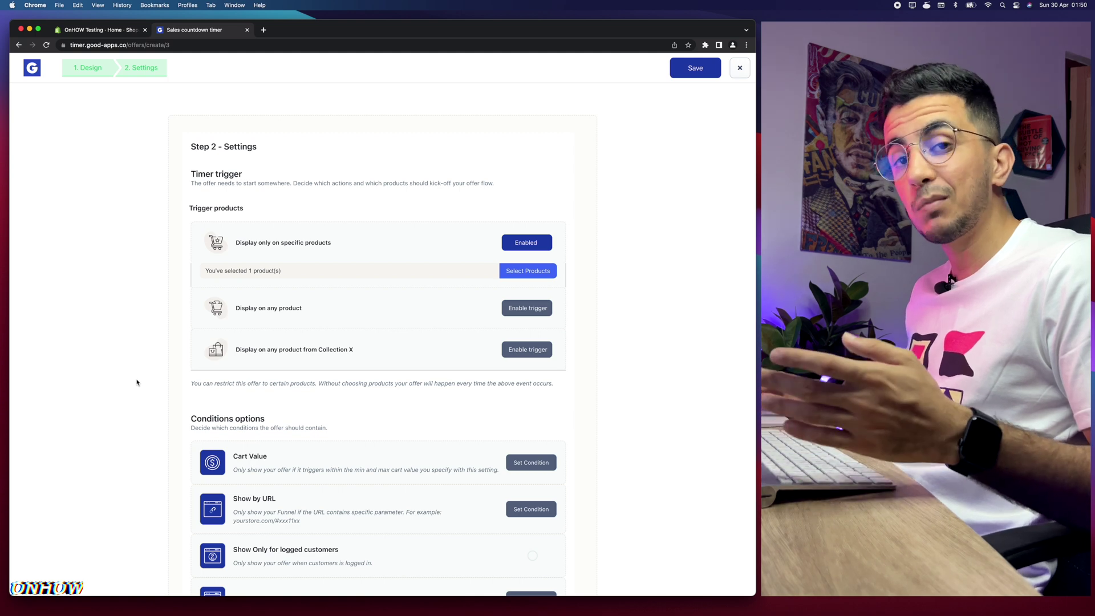